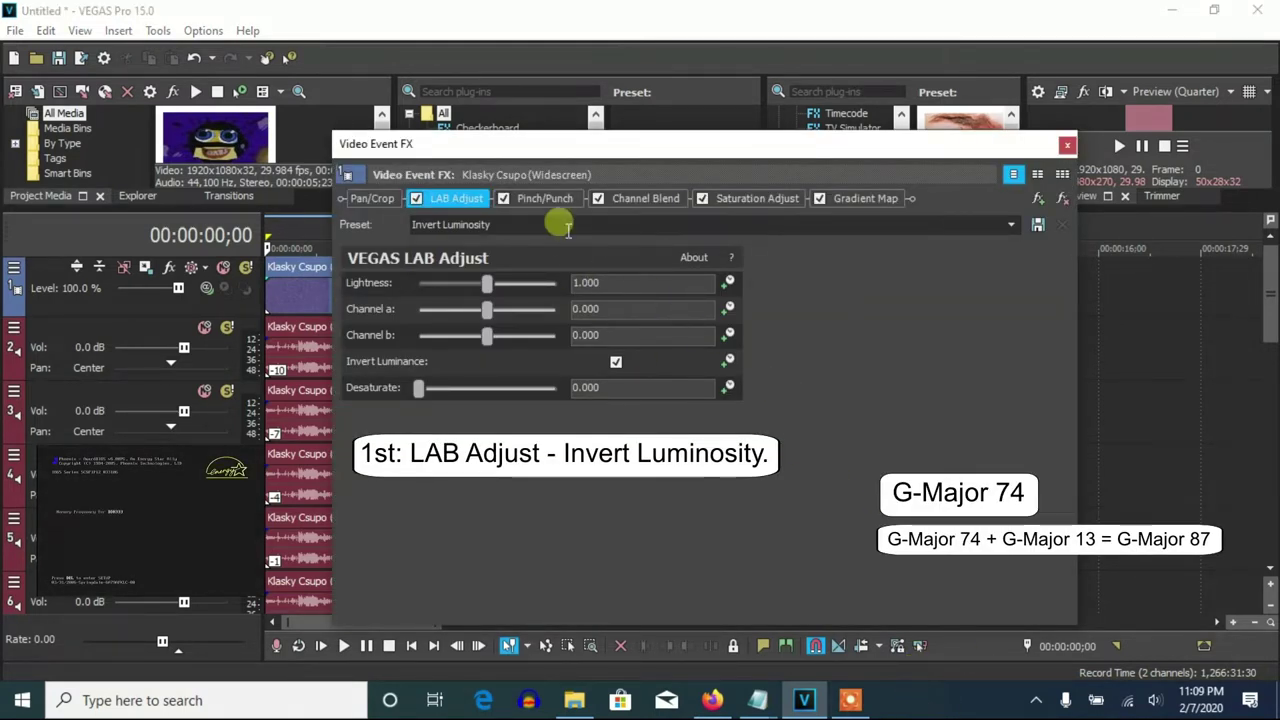
Review the Pinch/Punch, Channel Blend and Saturation Adjust presets and parameters in the video event's effect chain.
click(548, 198)
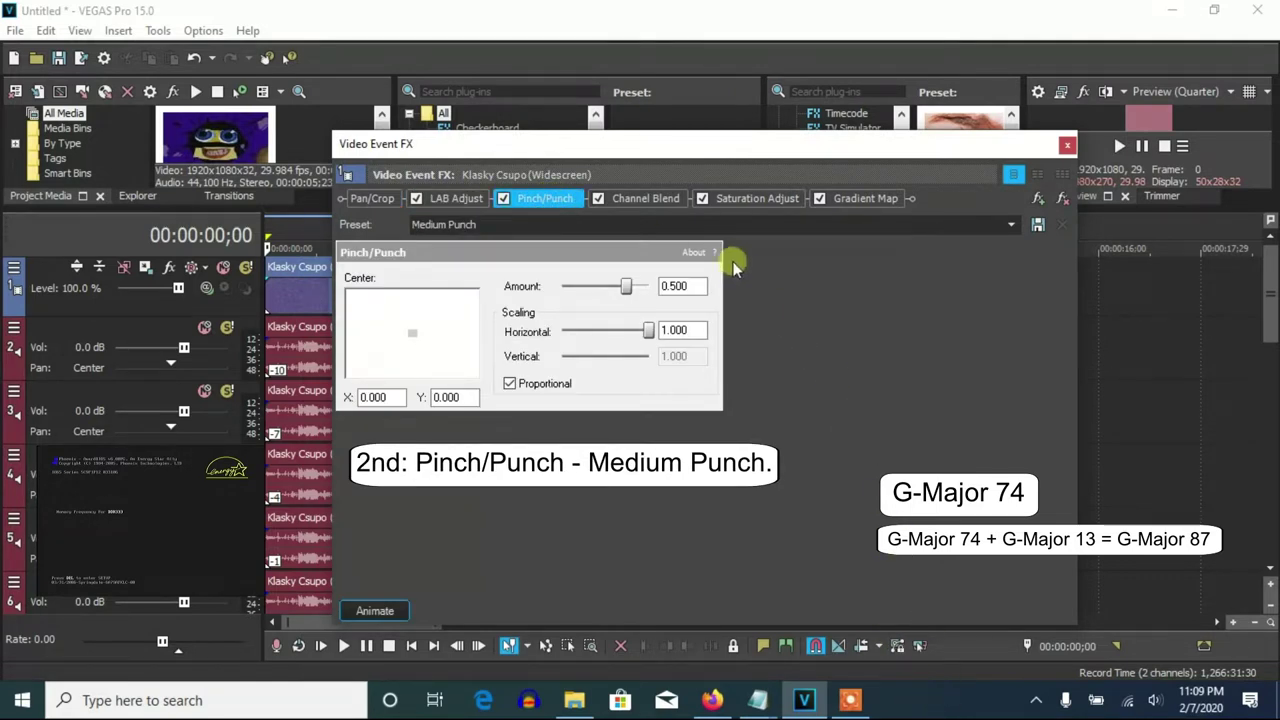
click(663, 198)
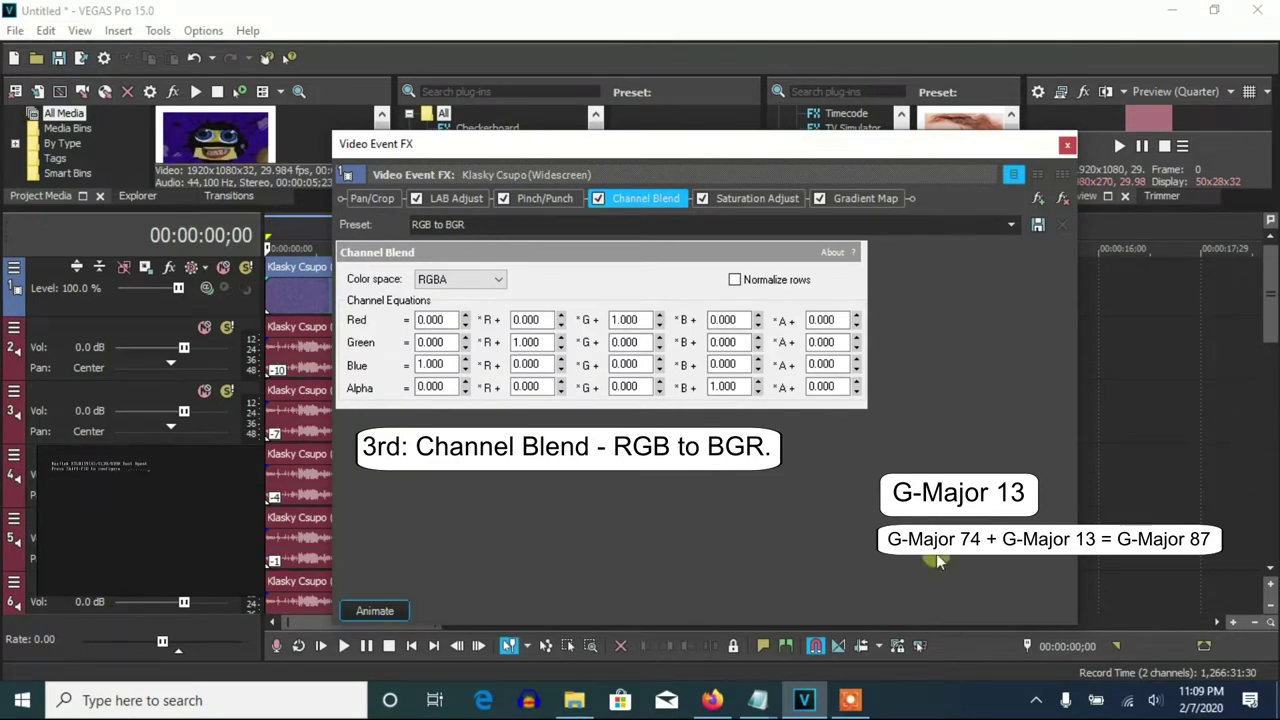
click(767, 199)
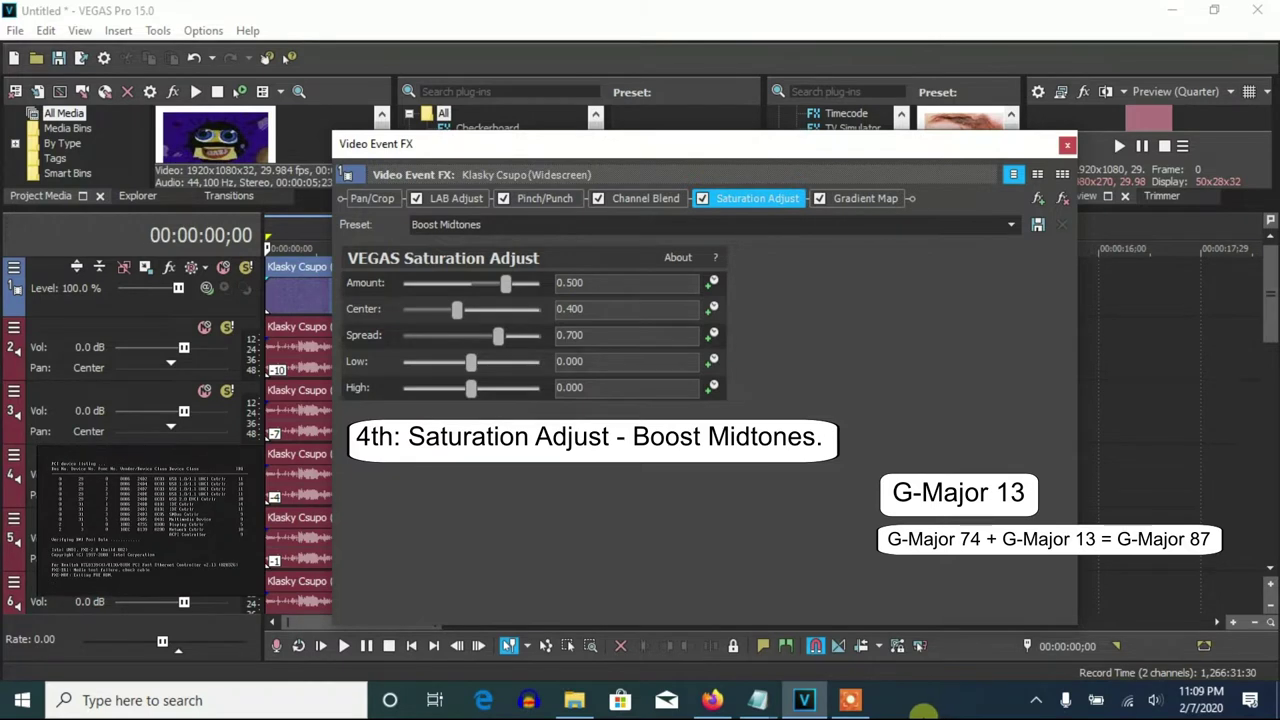
Review the colour values of each Gradient Map control point on the video event, and close the effects window.
click(862, 199)
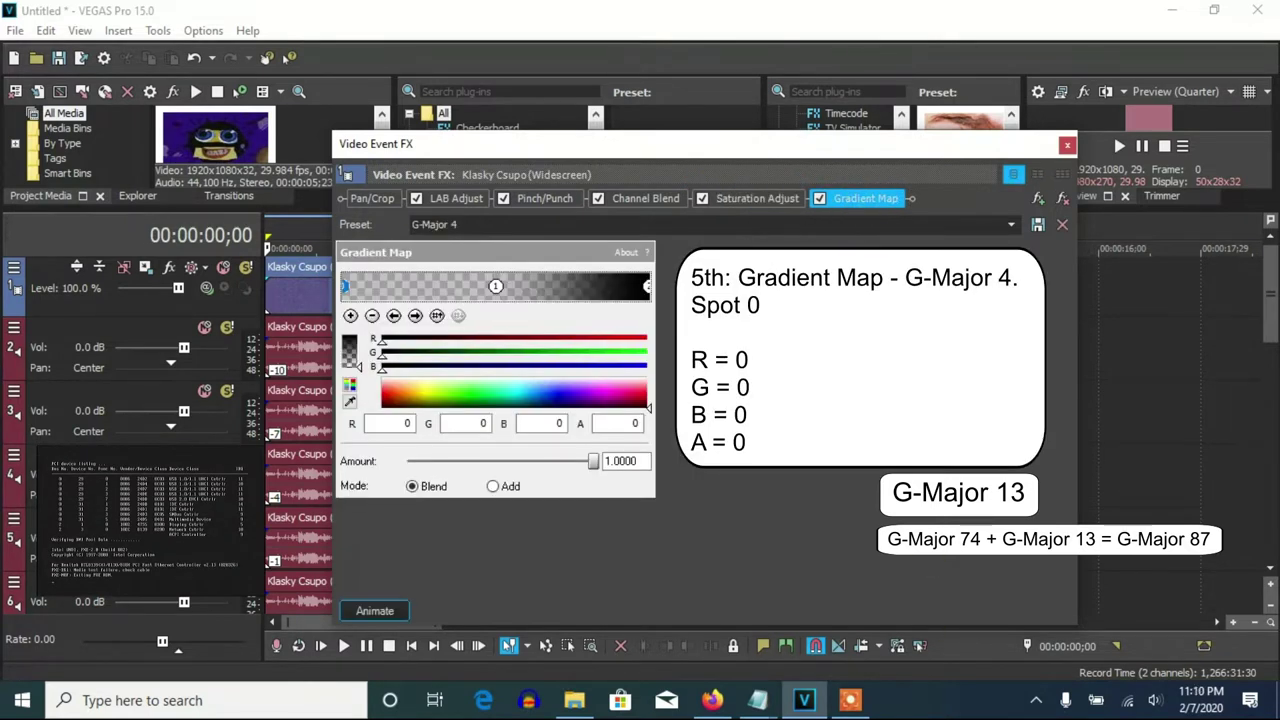
click(415, 315)
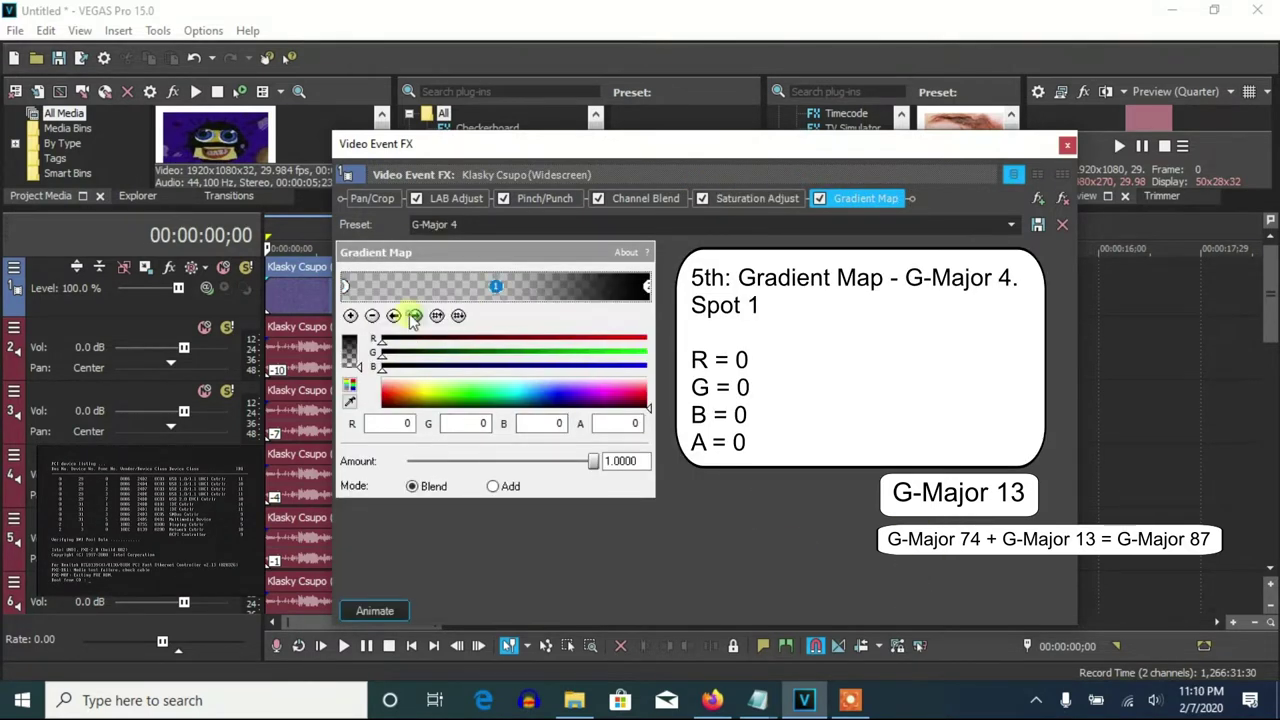
click(415, 315)
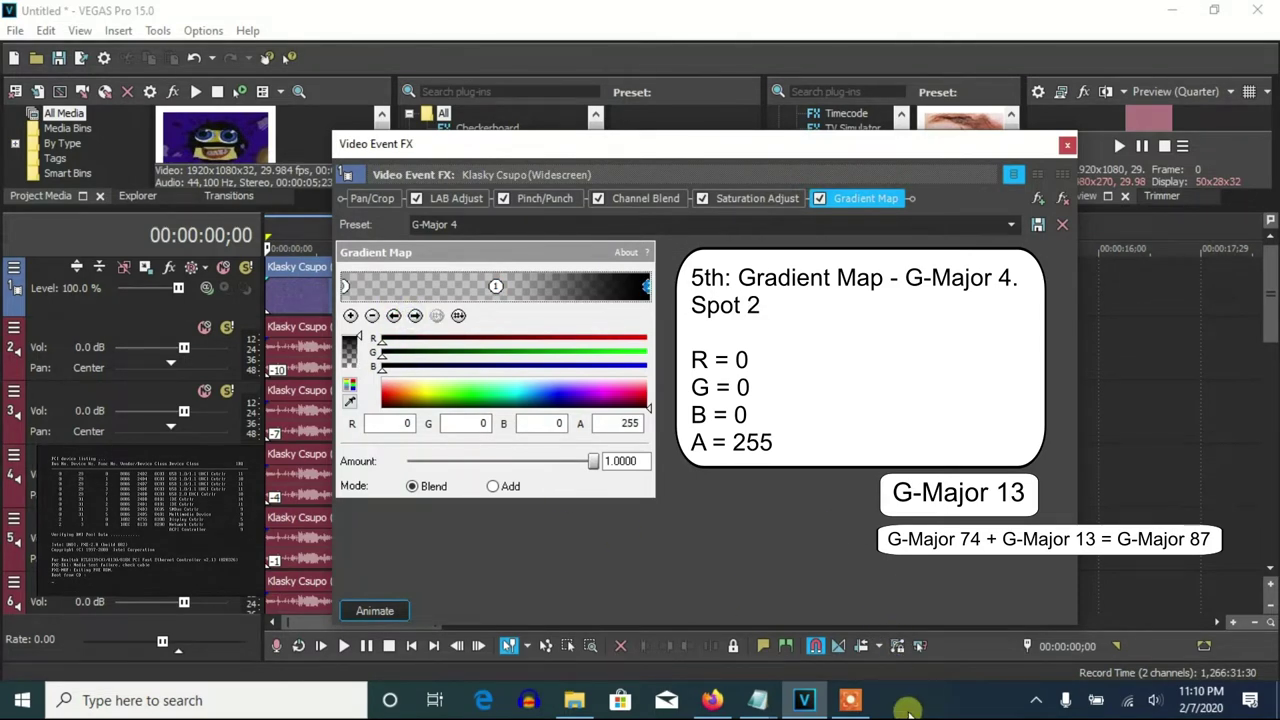
click(1067, 144)
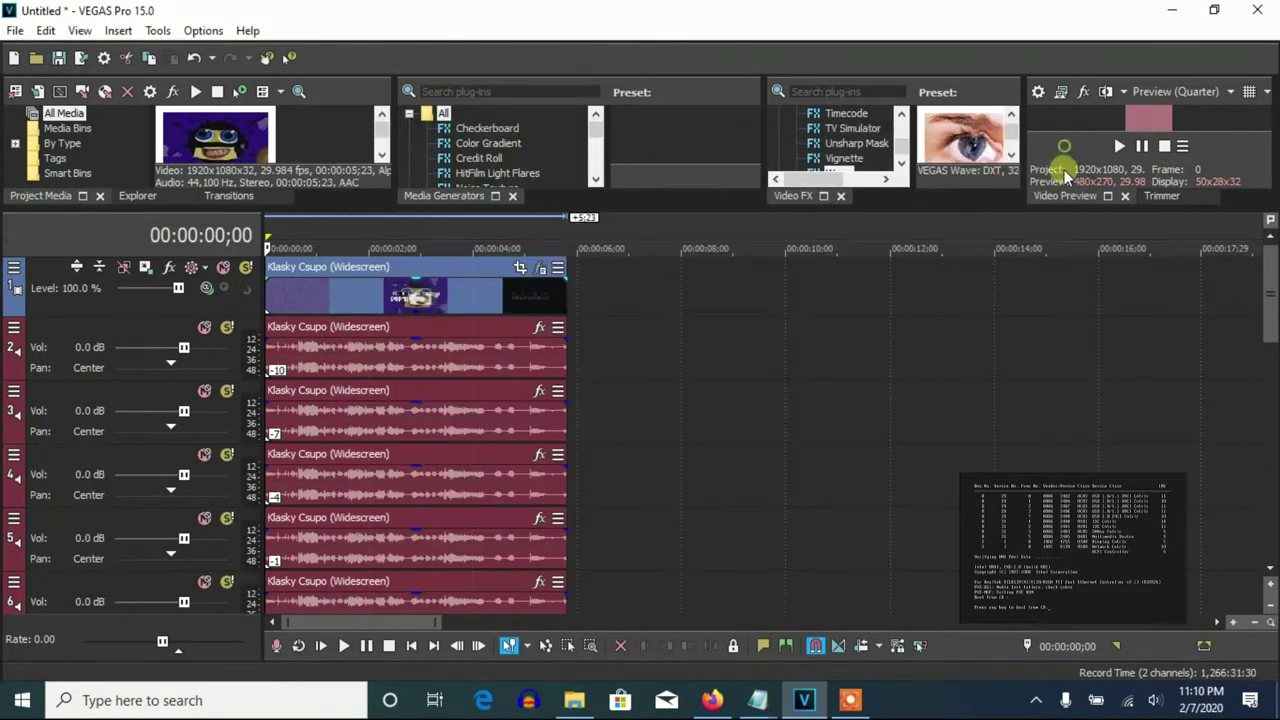
Check the time stretch and pitch shift properties of the audio events on tracks 2 and 3.
right_click(520, 371)
click(589, 568)
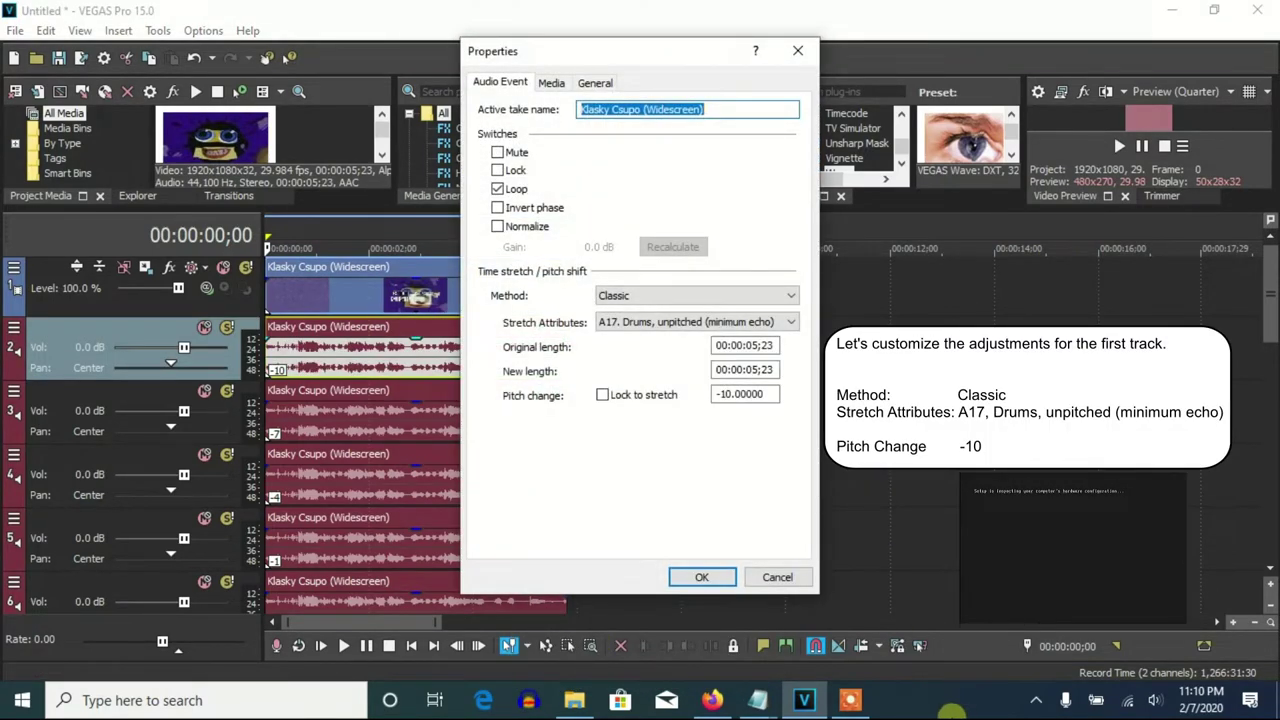
click(702, 577)
right_click(399, 436)
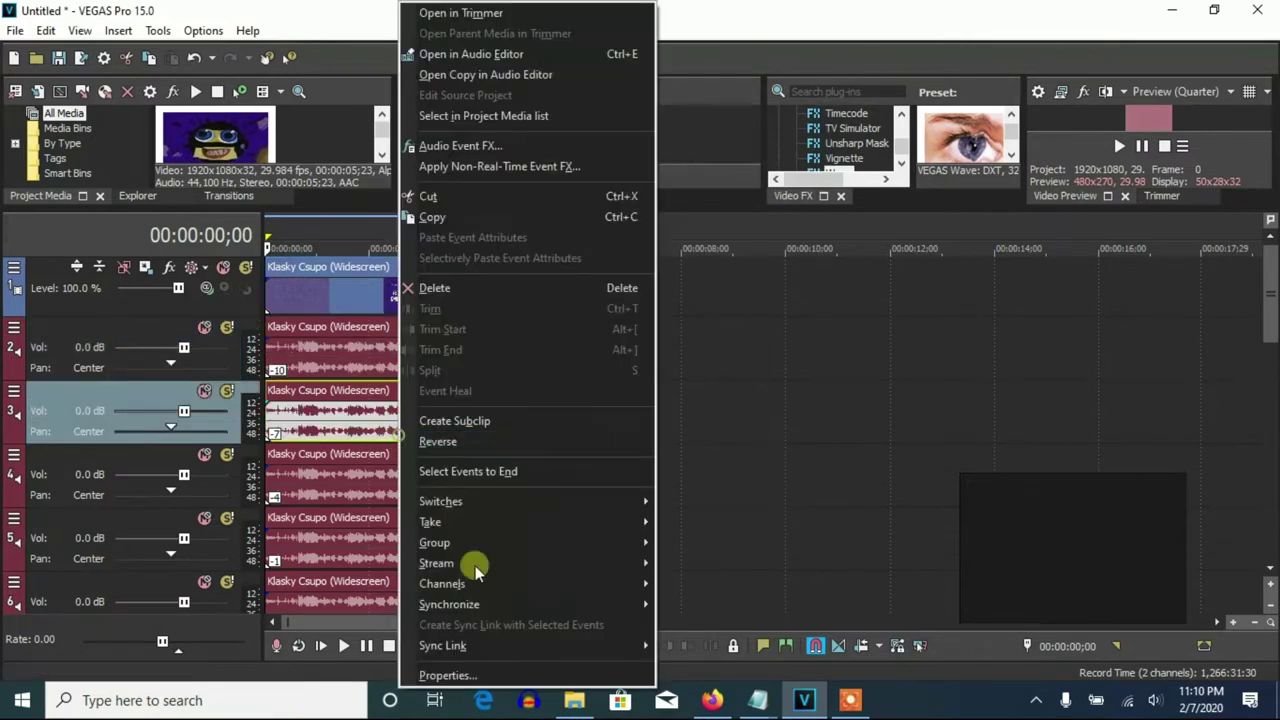
click(447, 675)
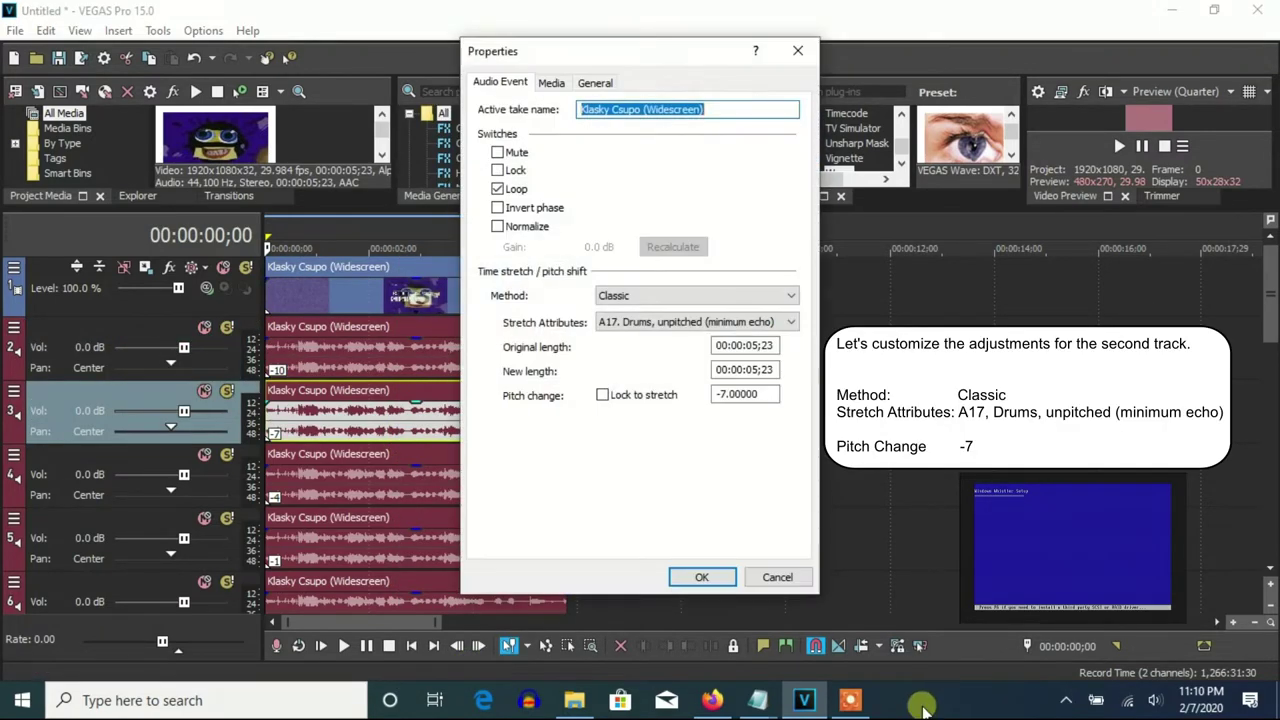
click(701, 577)
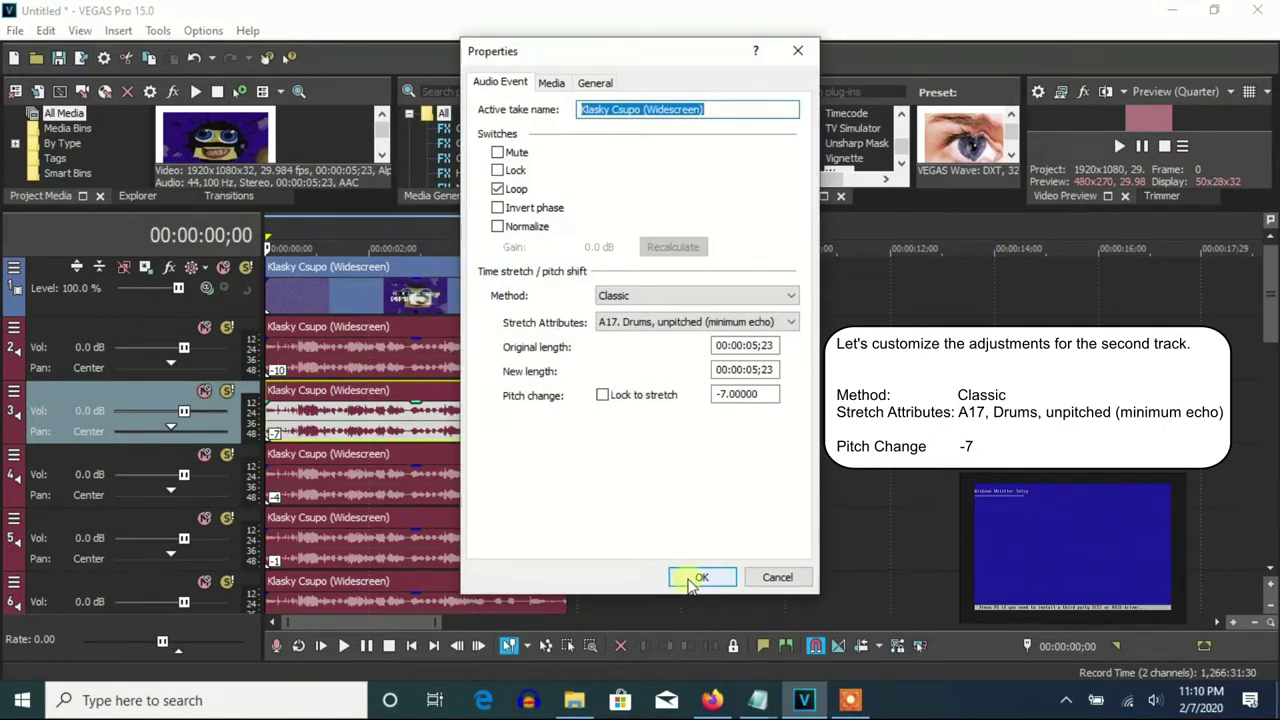
Check the time stretch and pitch shift properties of the audio events on tracks 4 and 5.
right_click(381, 490)
click(452, 675)
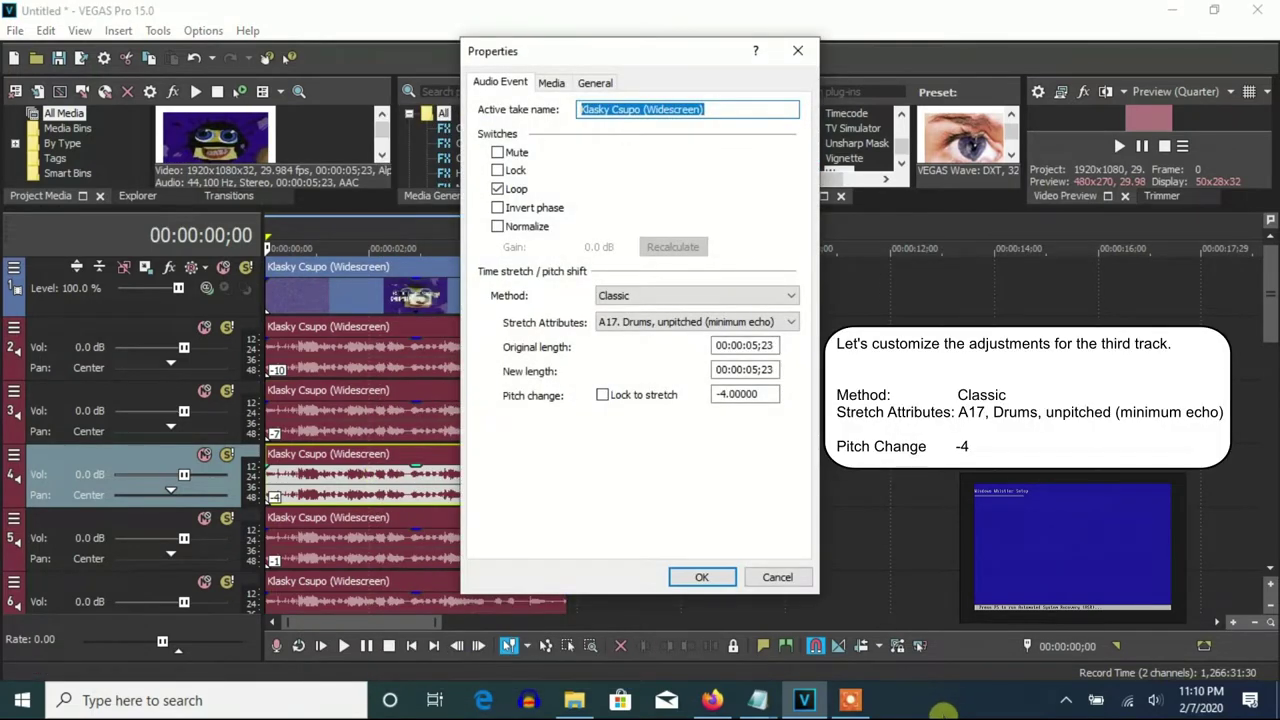
click(701, 577)
right_click(466, 537)
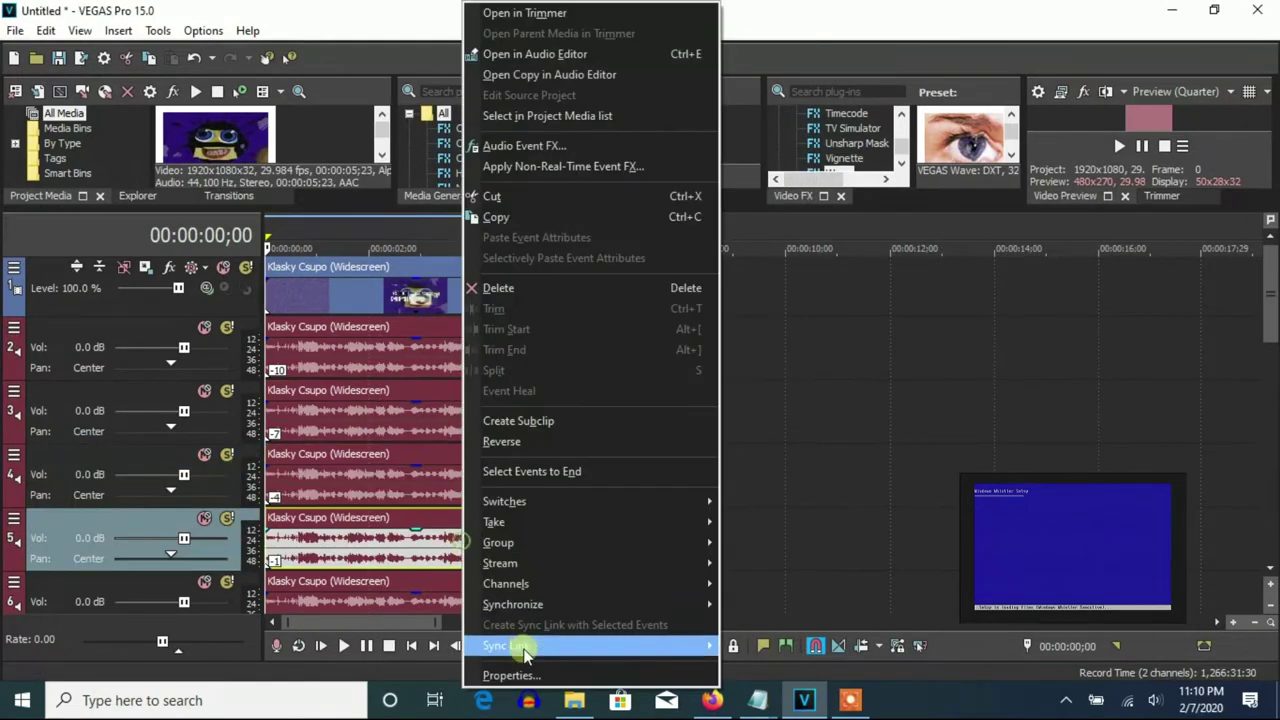
click(511, 675)
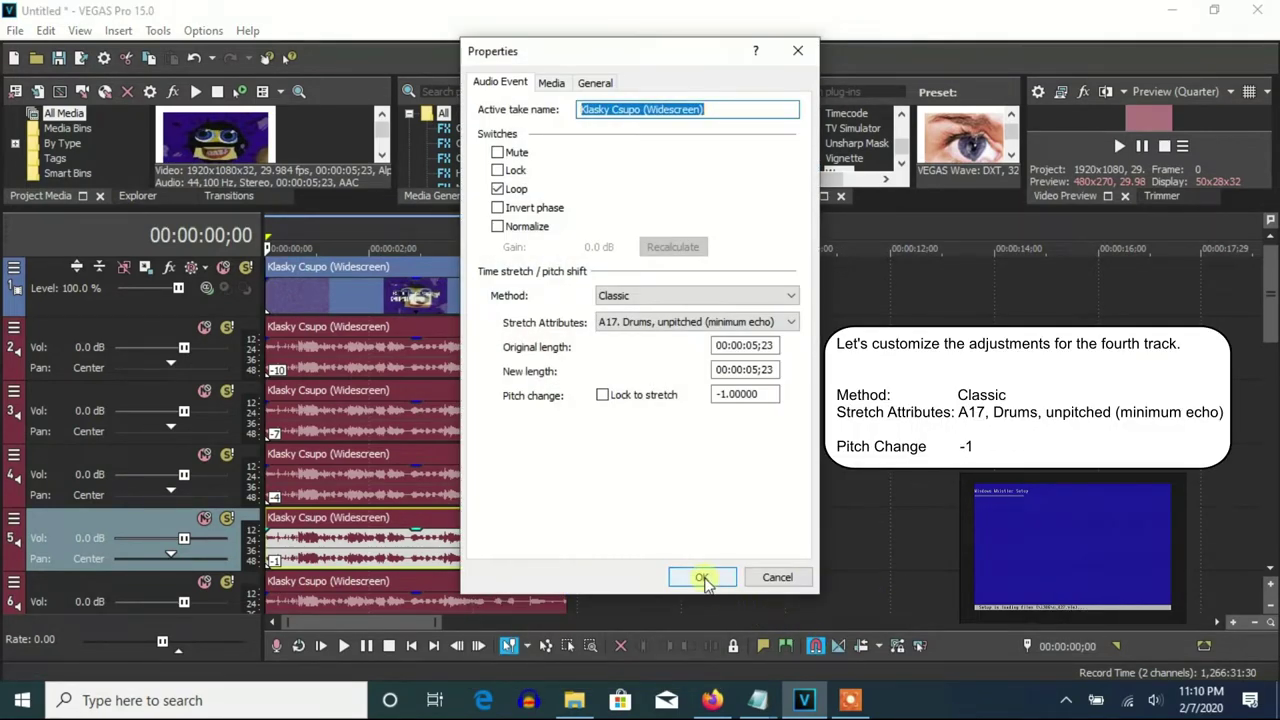
click(704, 579)
Check the time stretch and pitch shift properties of the audio events on tracks 6 and 7.
right_click(531, 605)
click(563, 672)
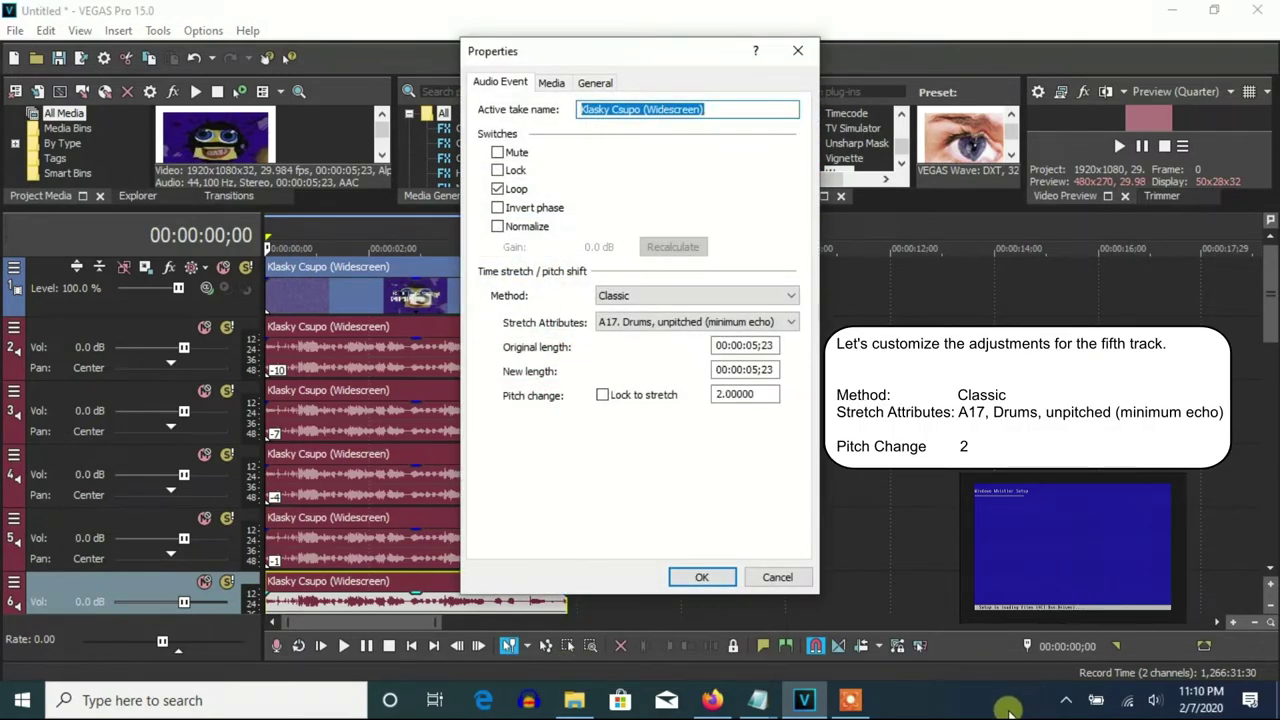
click(704, 579)
scroll(1271, 330, down, 5)
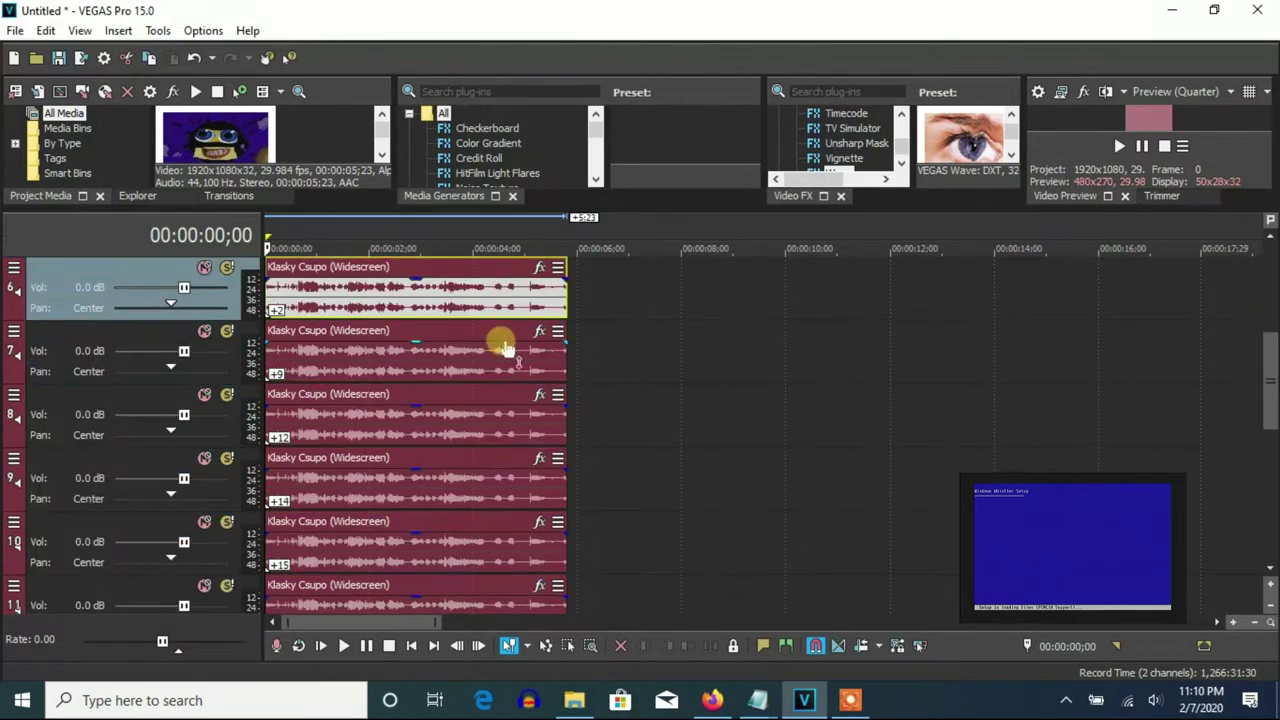
right_click(505, 348)
click(556, 655)
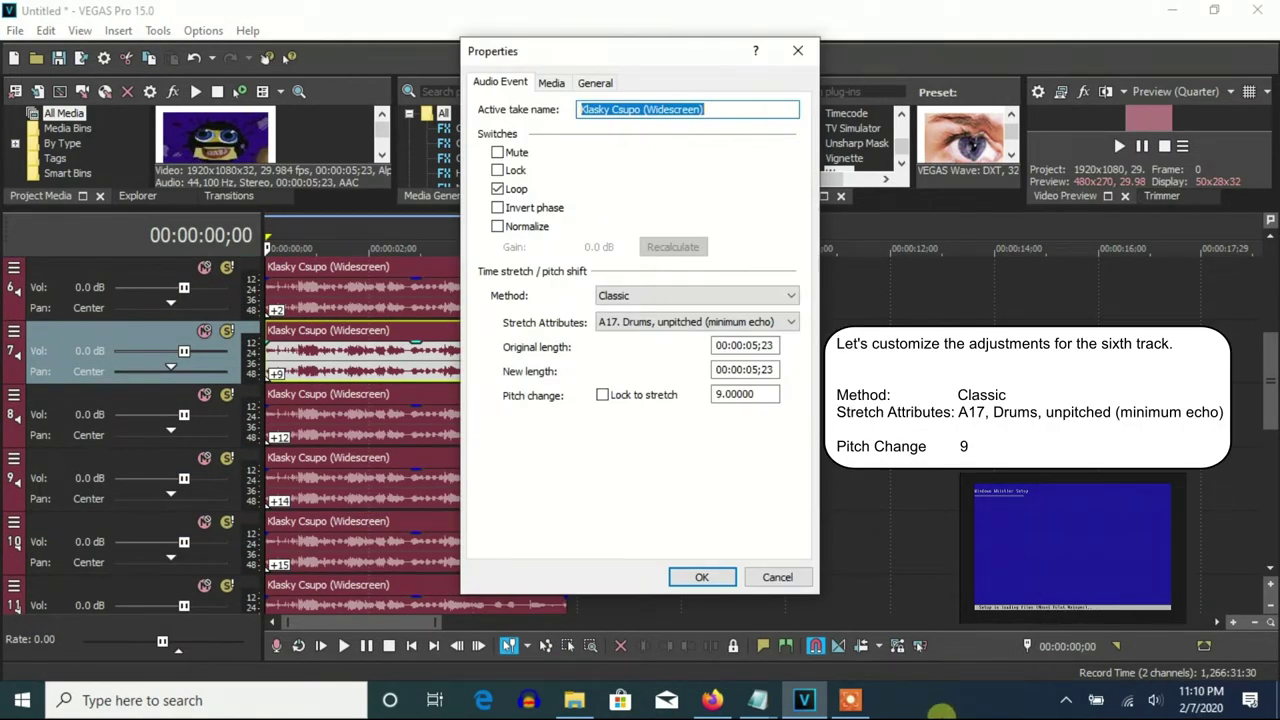
click(704, 577)
Check the time stretch and pitch shift properties of the audio events on tracks 8 and 9.
right_click(420, 424)
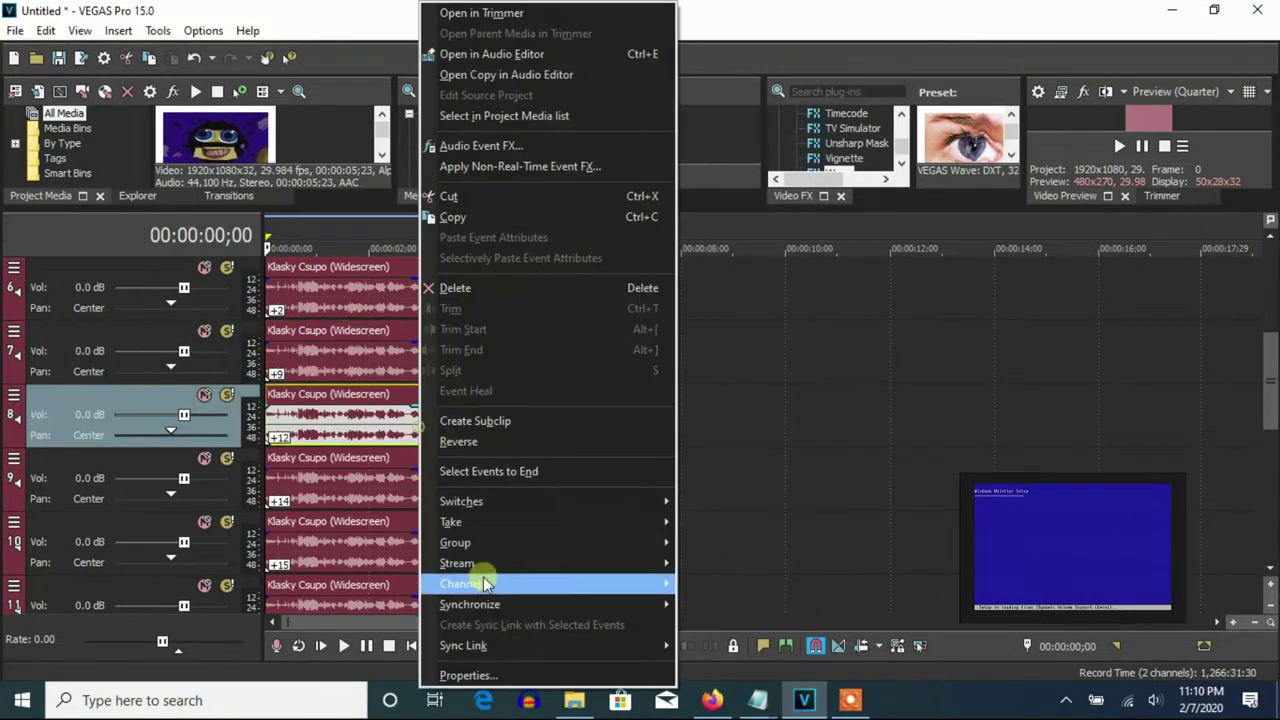
click(468, 675)
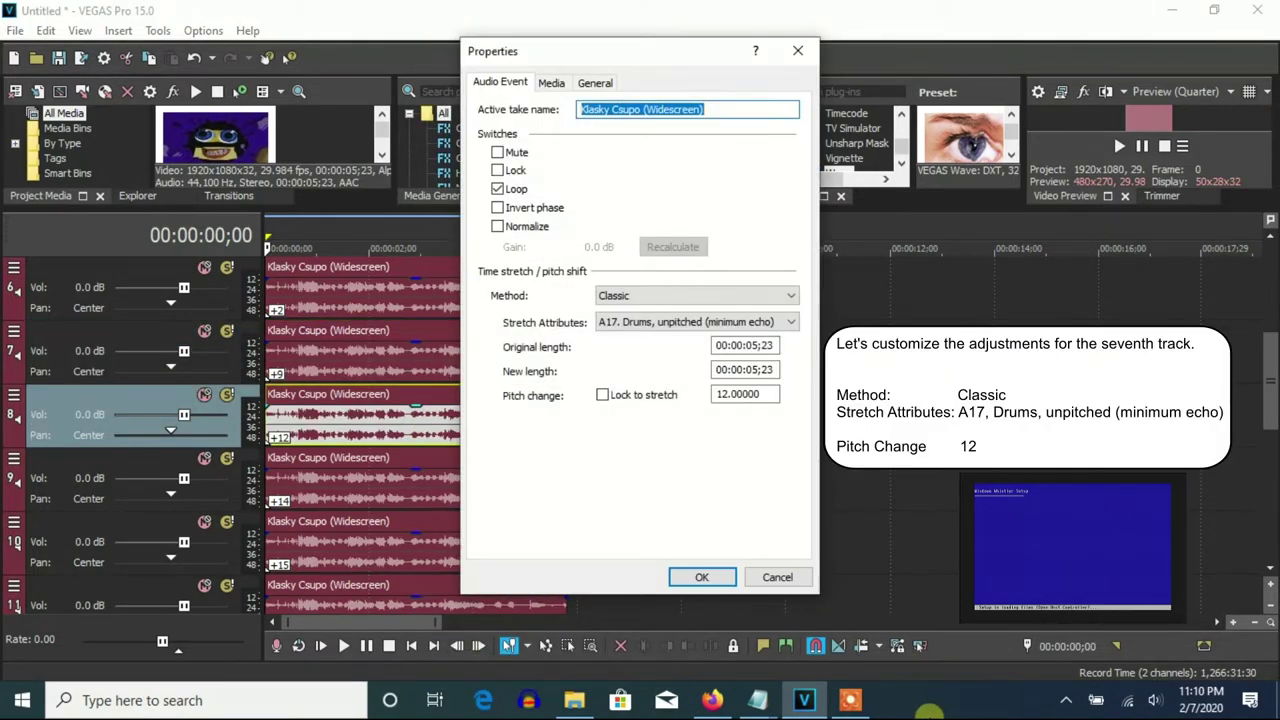
click(704, 577)
right_click(420, 480)
click(470, 675)
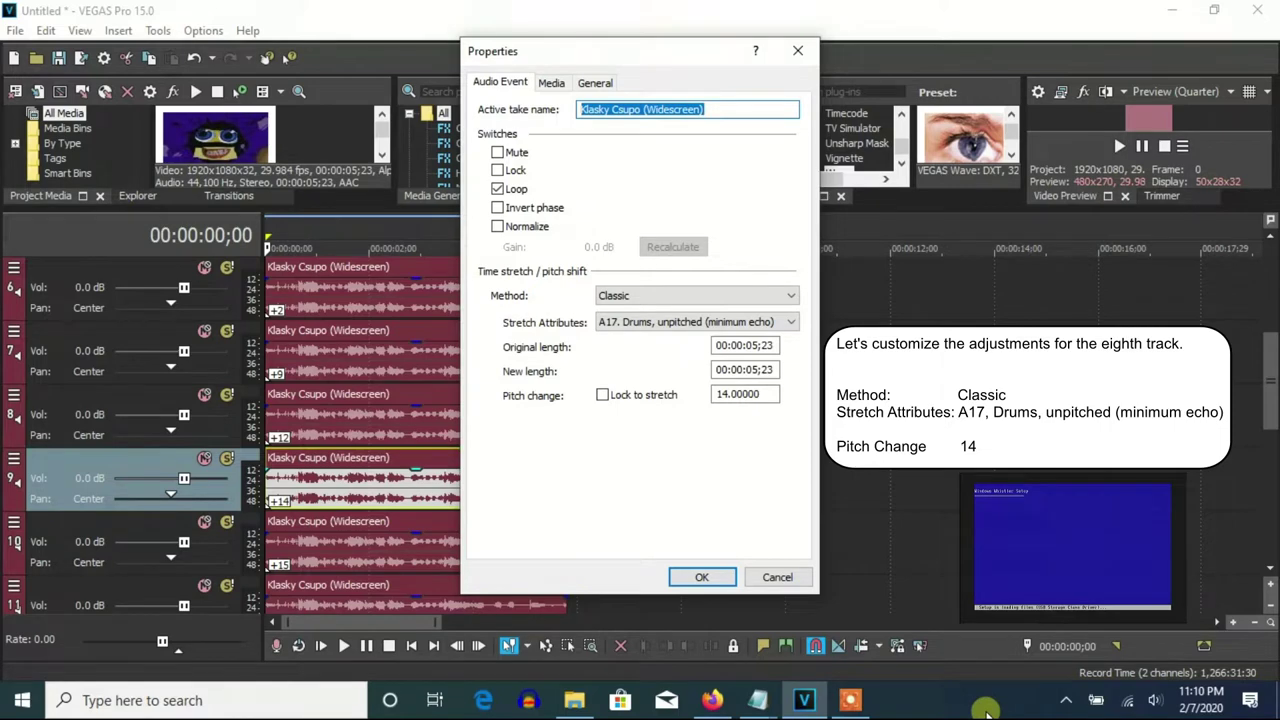
click(702, 577)
Check the time stretch and pitch shift properties of the audio events on tracks 10 and 11.
right_click(471, 543)
click(520, 675)
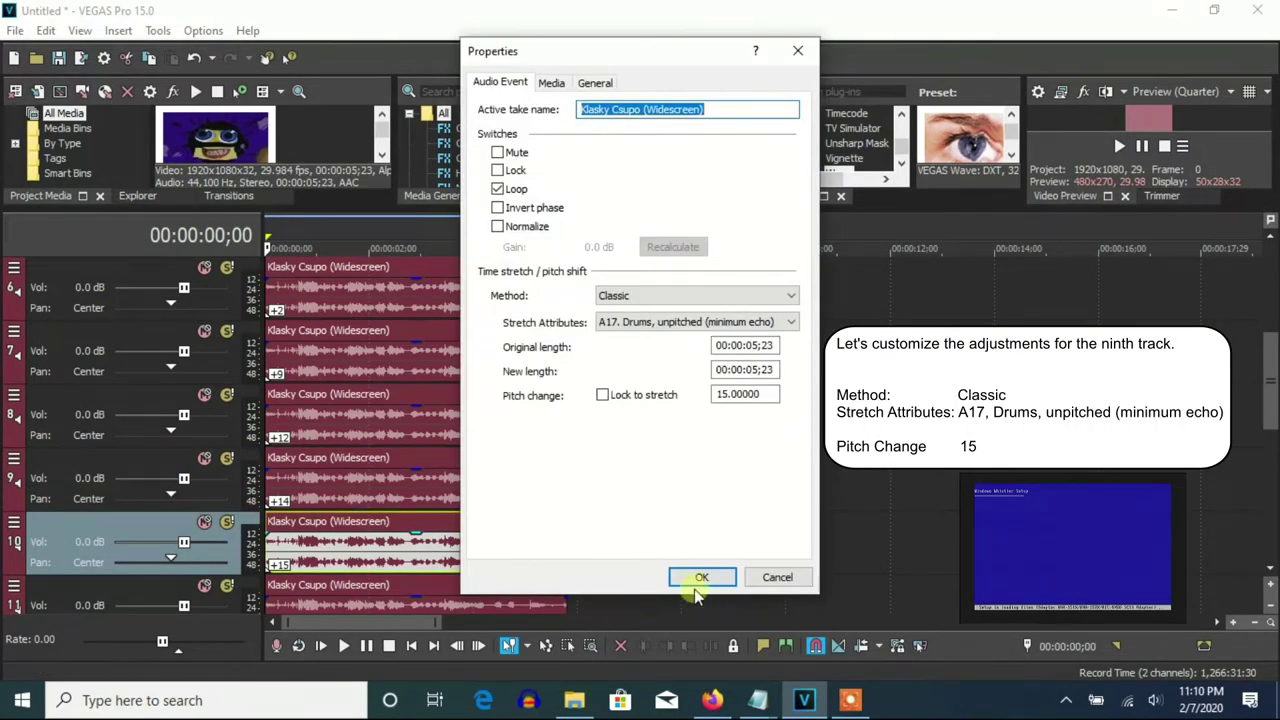
click(702, 577)
right_click(515, 600)
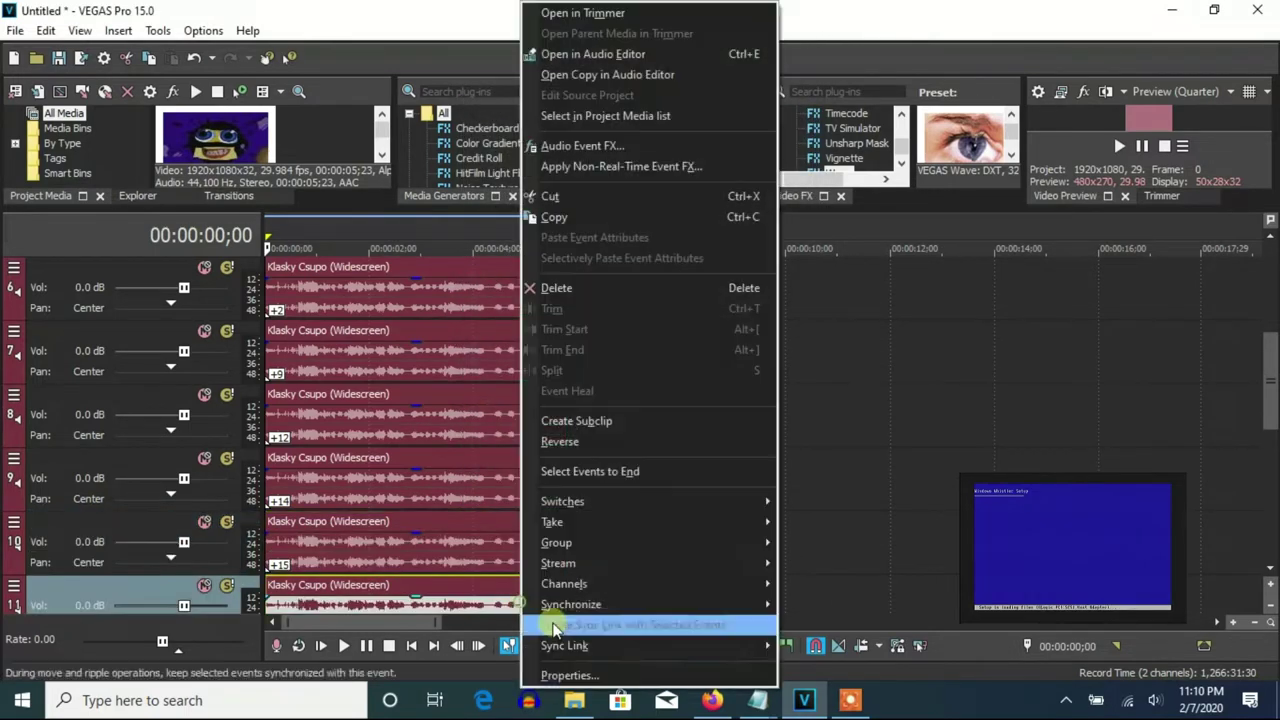
click(578, 672)
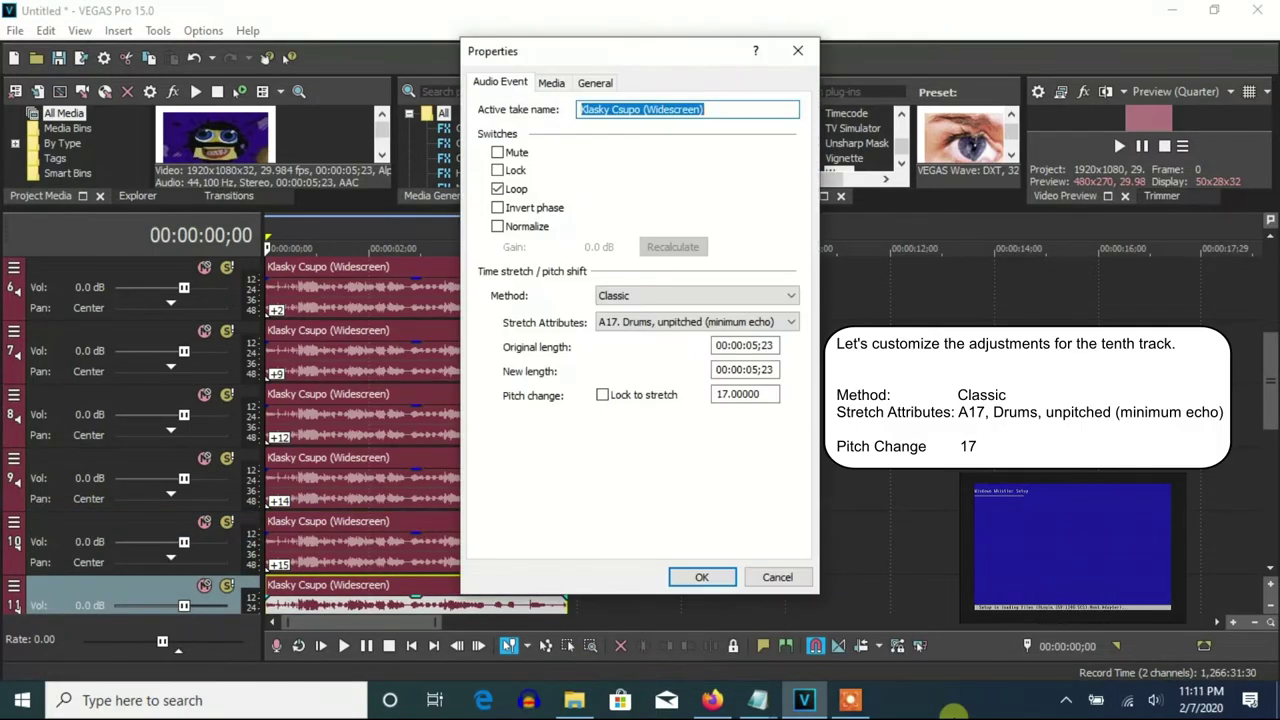
click(711, 579)
Check the time stretch and pitch shift properties of the audio events on tracks 12 and 13.
scroll(1270, 363, down, 4)
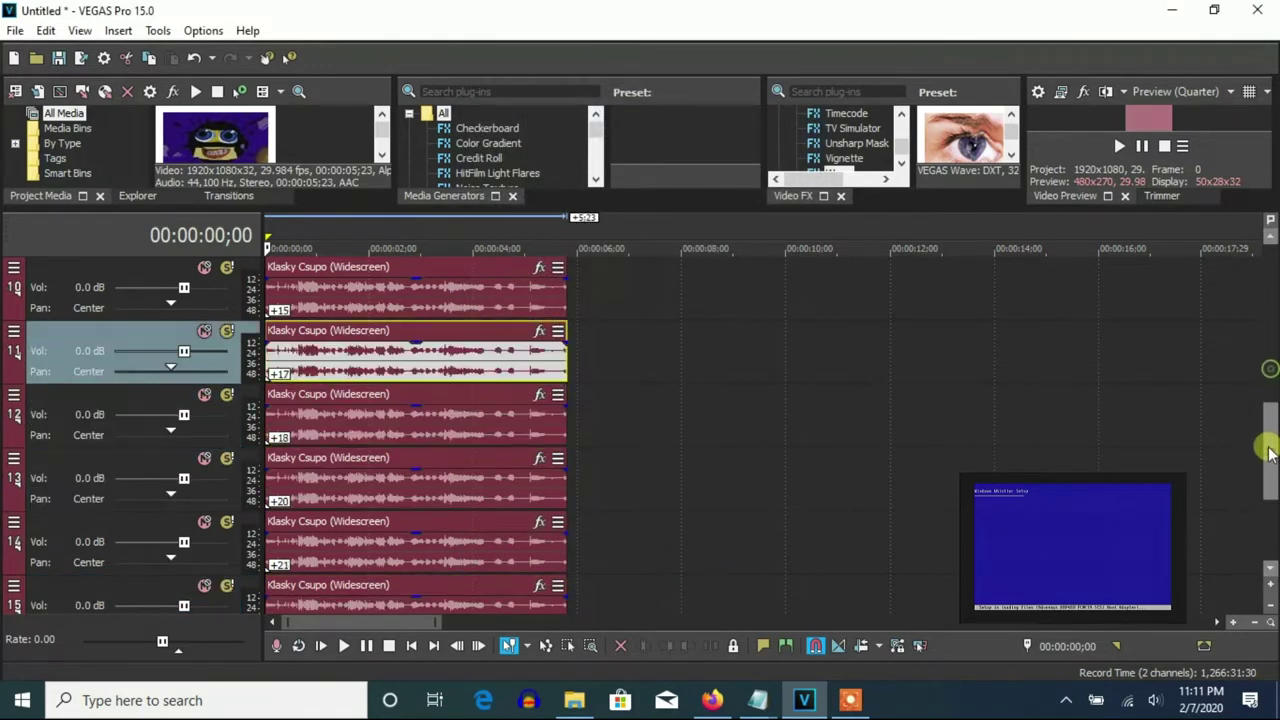
right_click(449, 400)
click(505, 675)
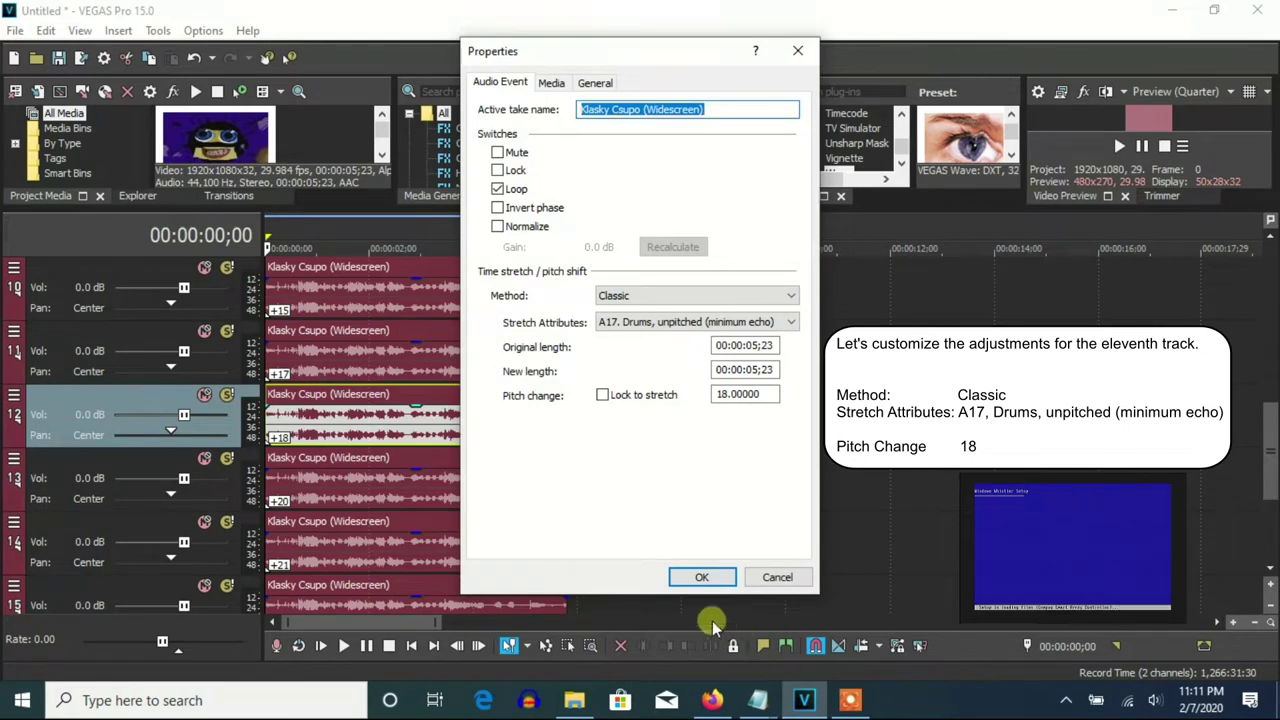
click(695, 578)
right_click(437, 512)
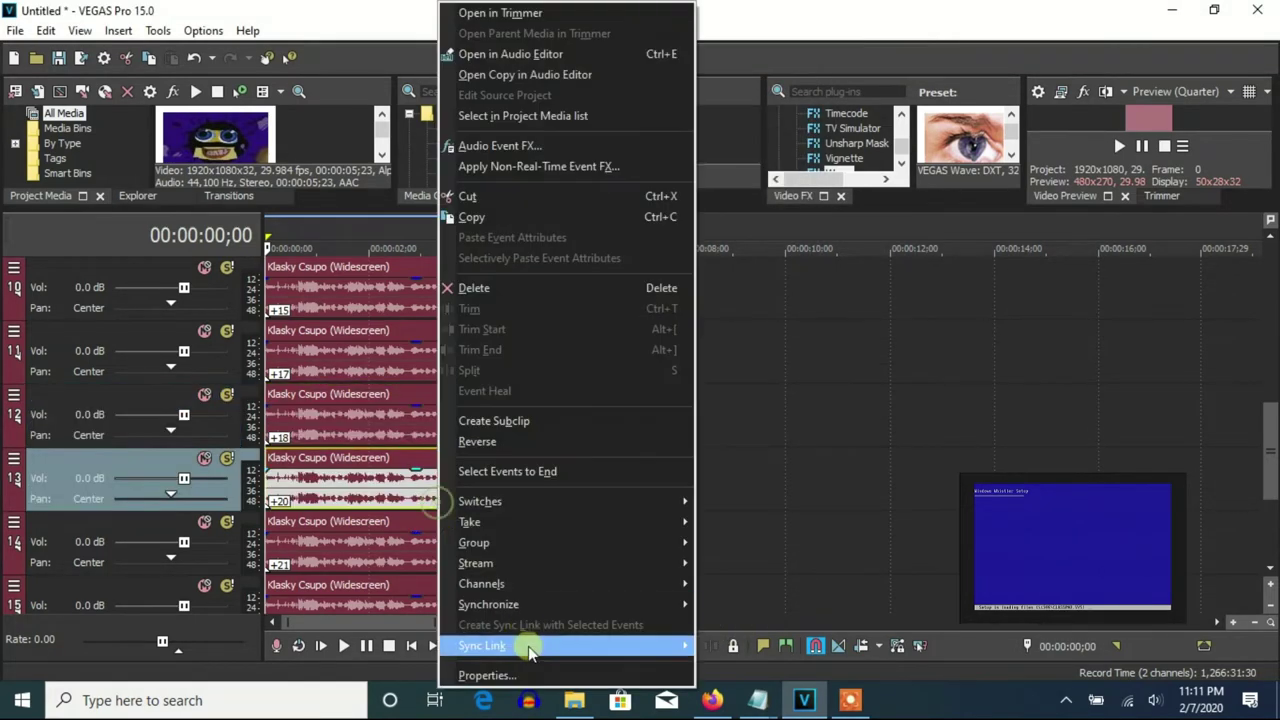
click(520, 668)
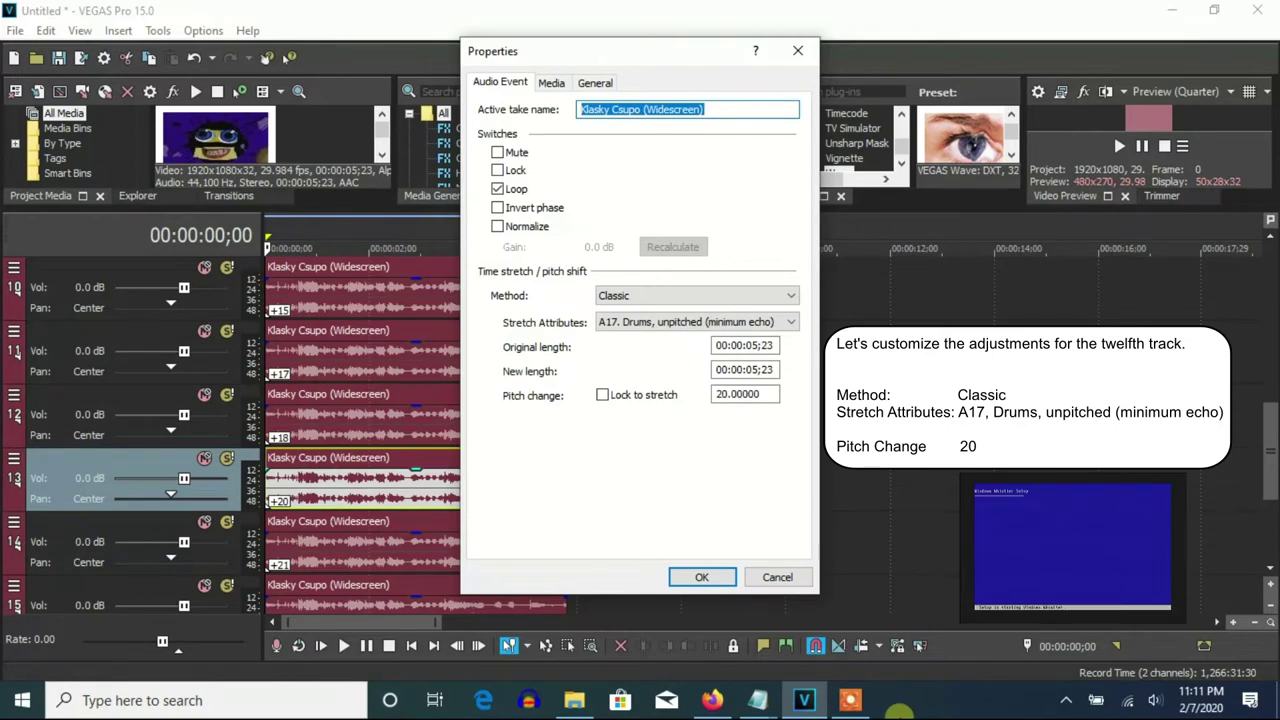
click(699, 577)
Check the time stretch and pitch shift properties of the audio events on tracks 14 and 15.
right_click(500, 548)
click(586, 676)
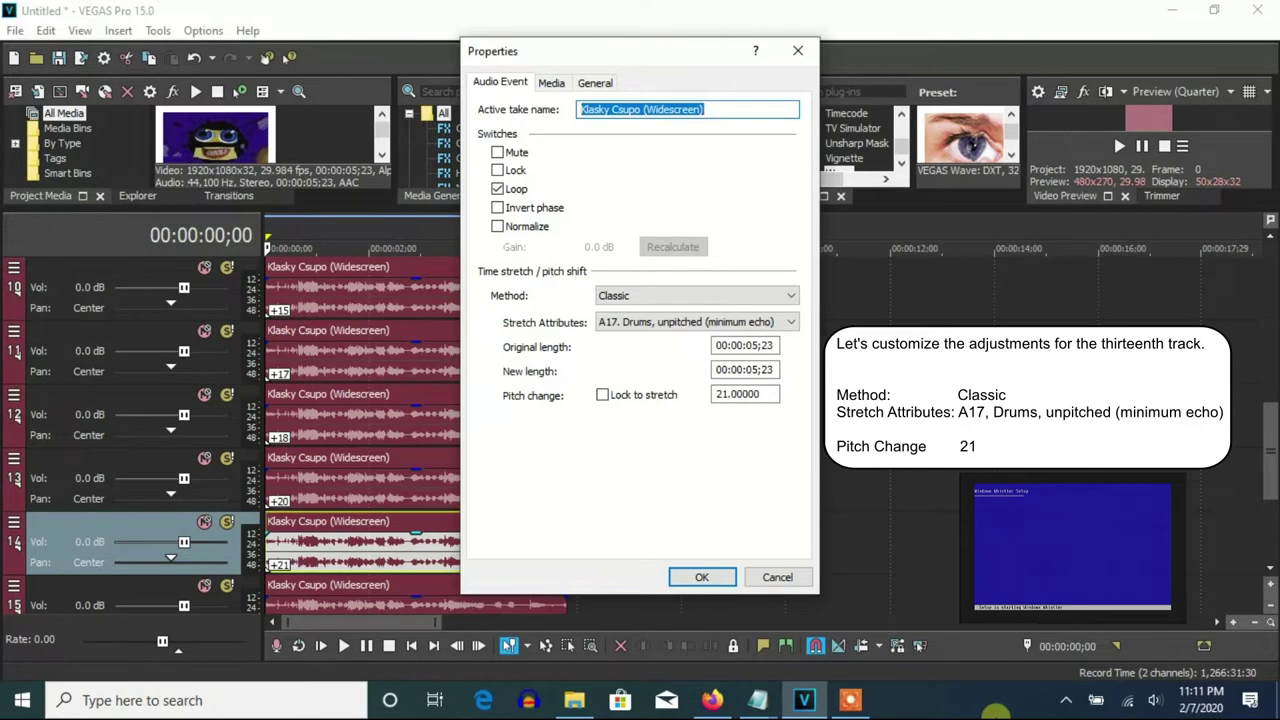
click(701, 577)
drag(1270, 470, 1271, 530)
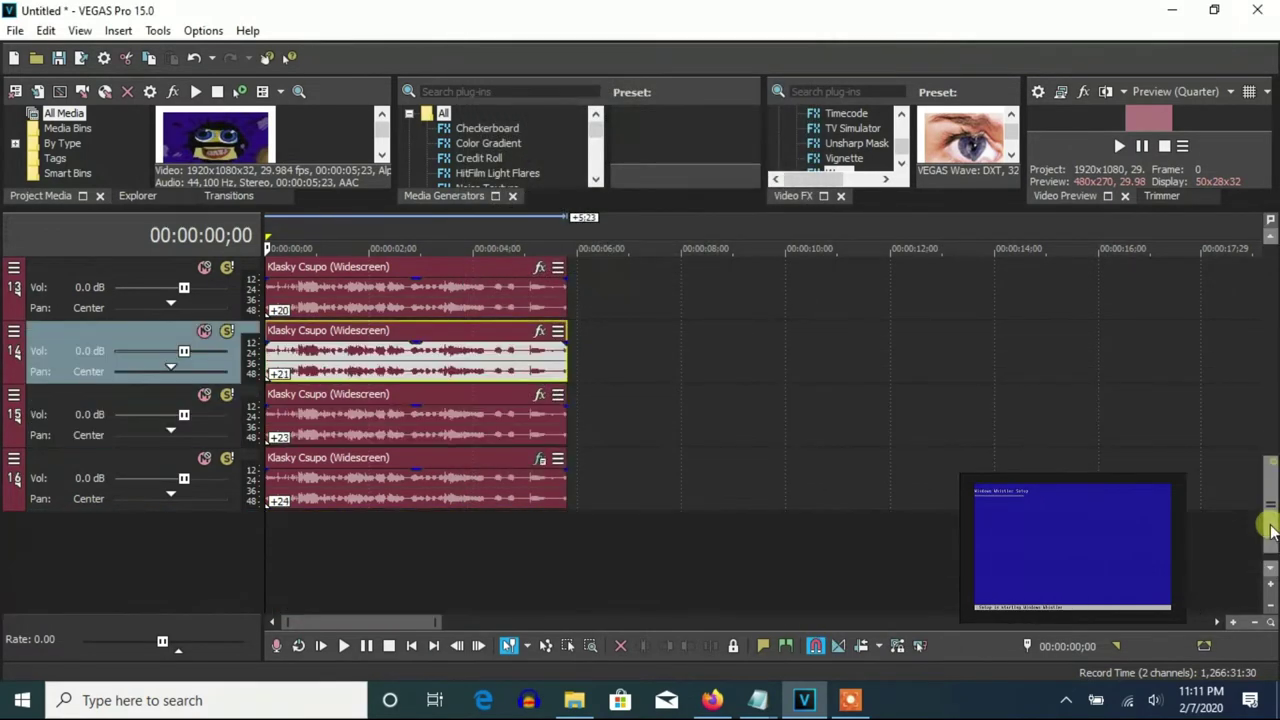
right_click(517, 423)
click(530, 675)
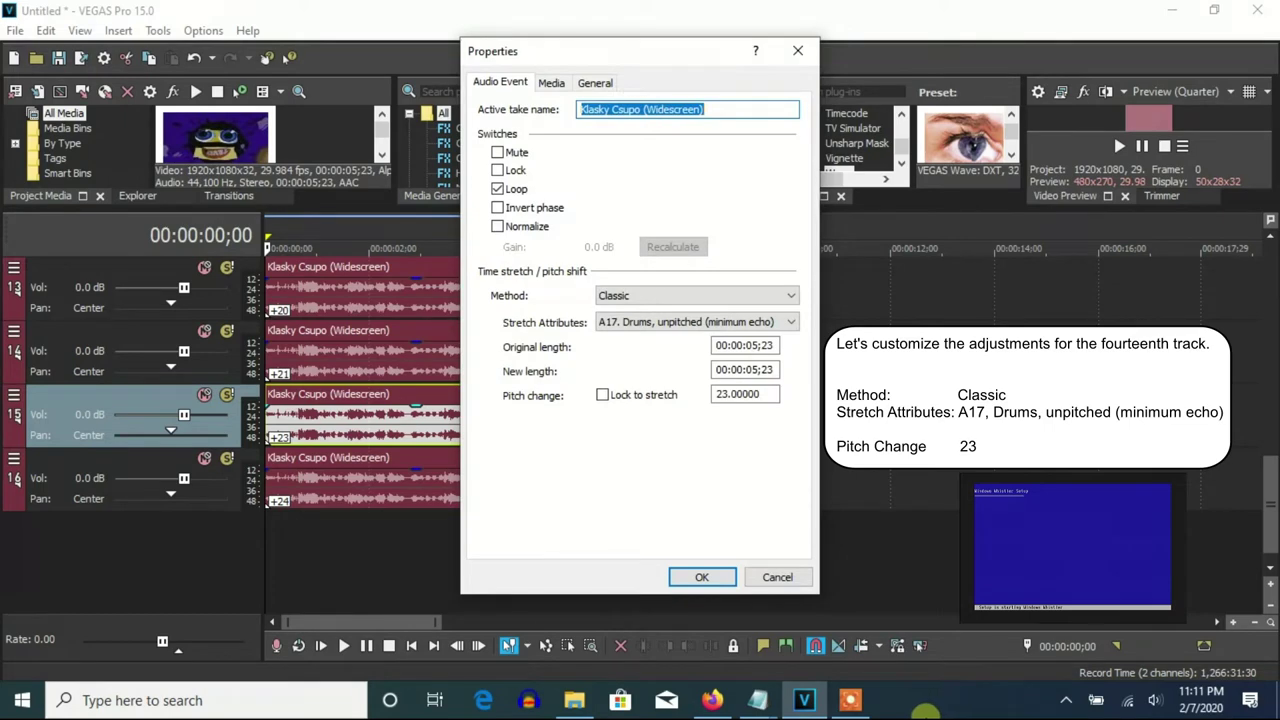
click(701, 577)
Check the pitch shift properties of the audio event on track 16 and the Pitch Shift effect applied to it.
right_click(514, 486)
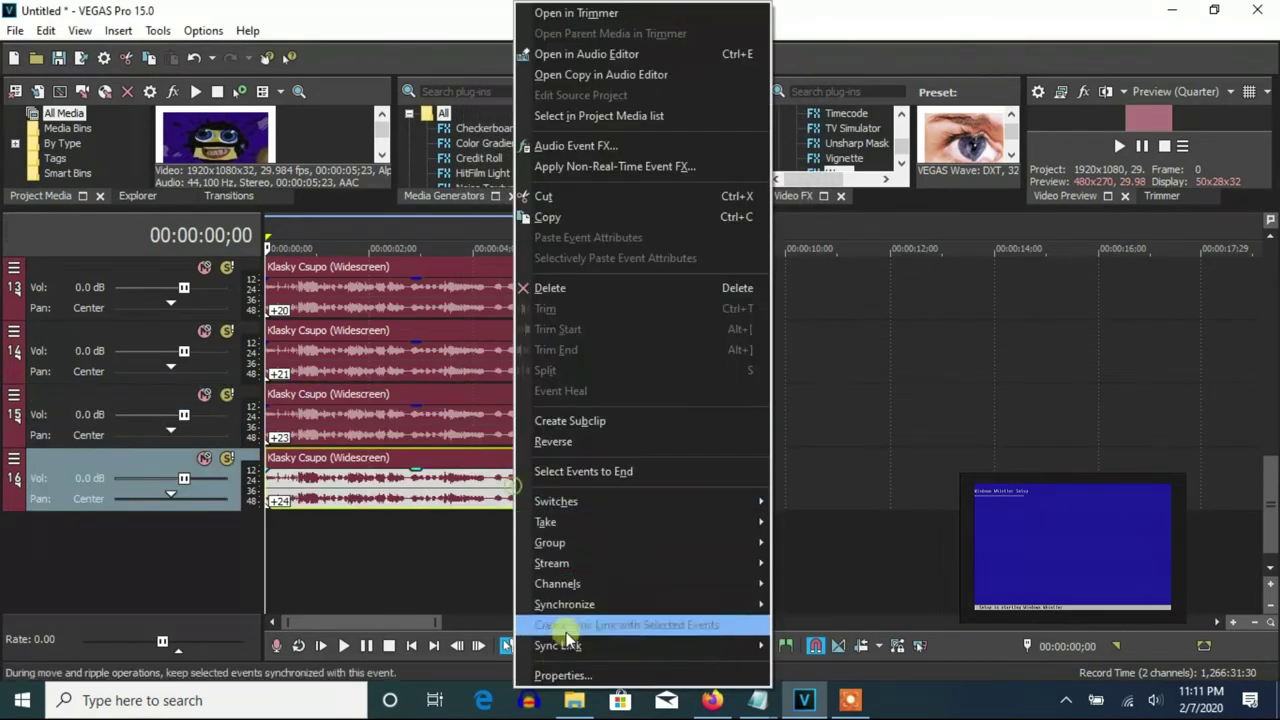
click(563, 675)
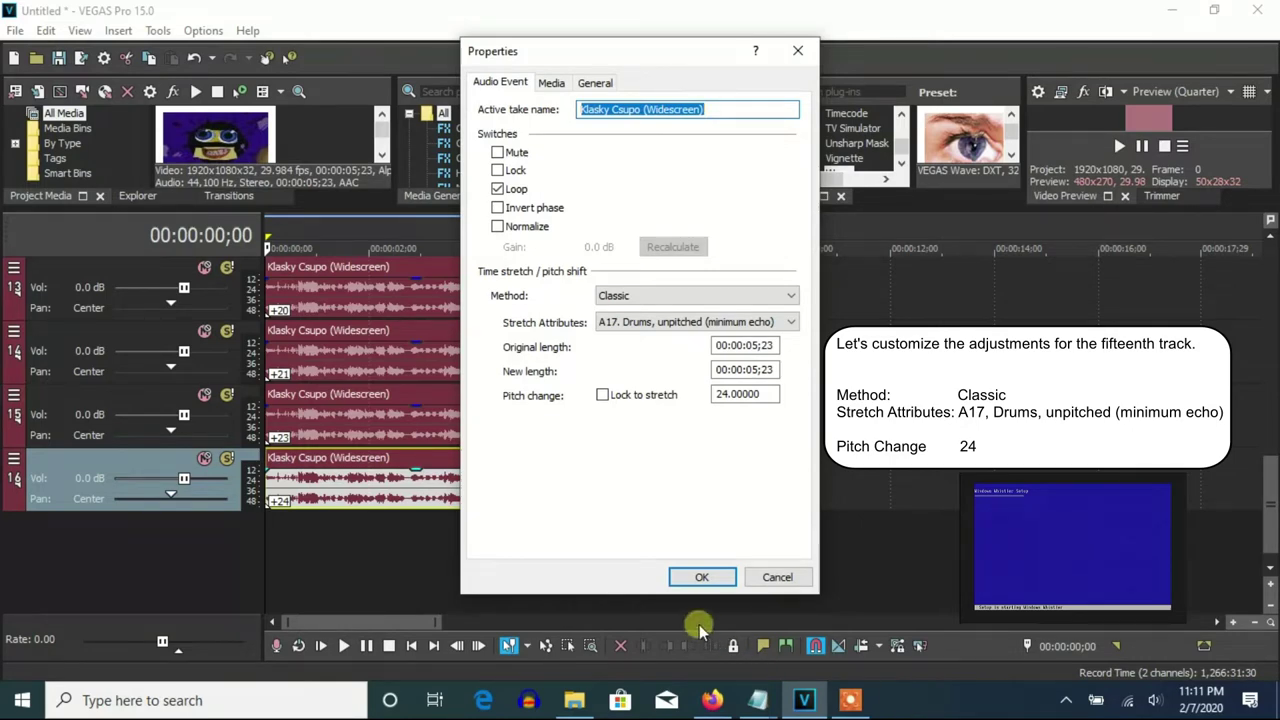
click(701, 577)
click(539, 459)
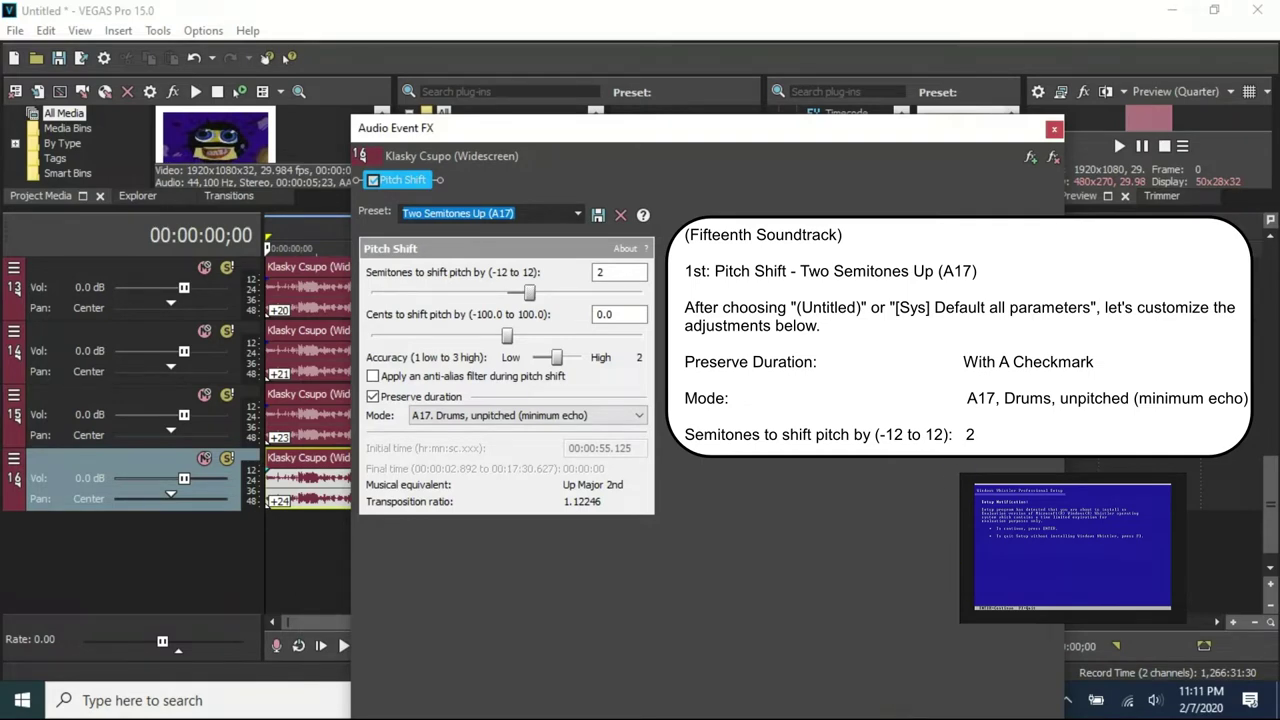
click(1054, 128)
Return to the first track and start the Render As command for the project.
drag(1268, 528, 1270, 235)
click(15, 30)
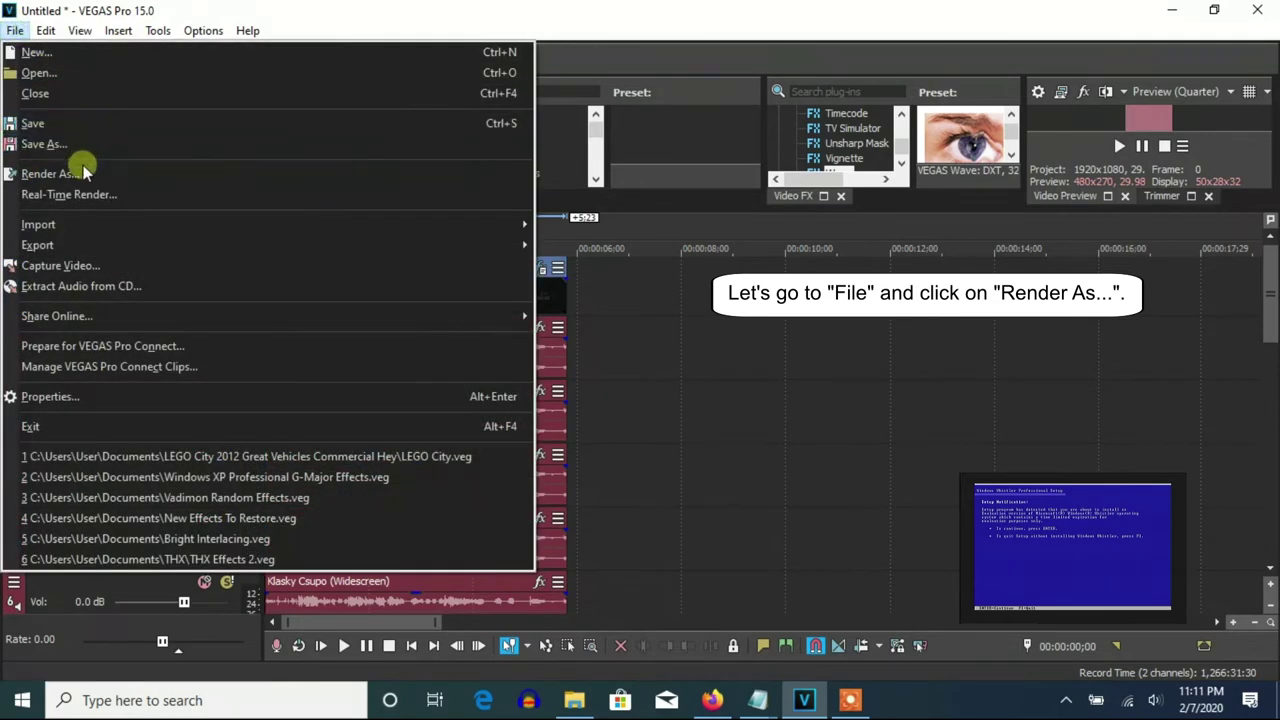
click(50, 173)
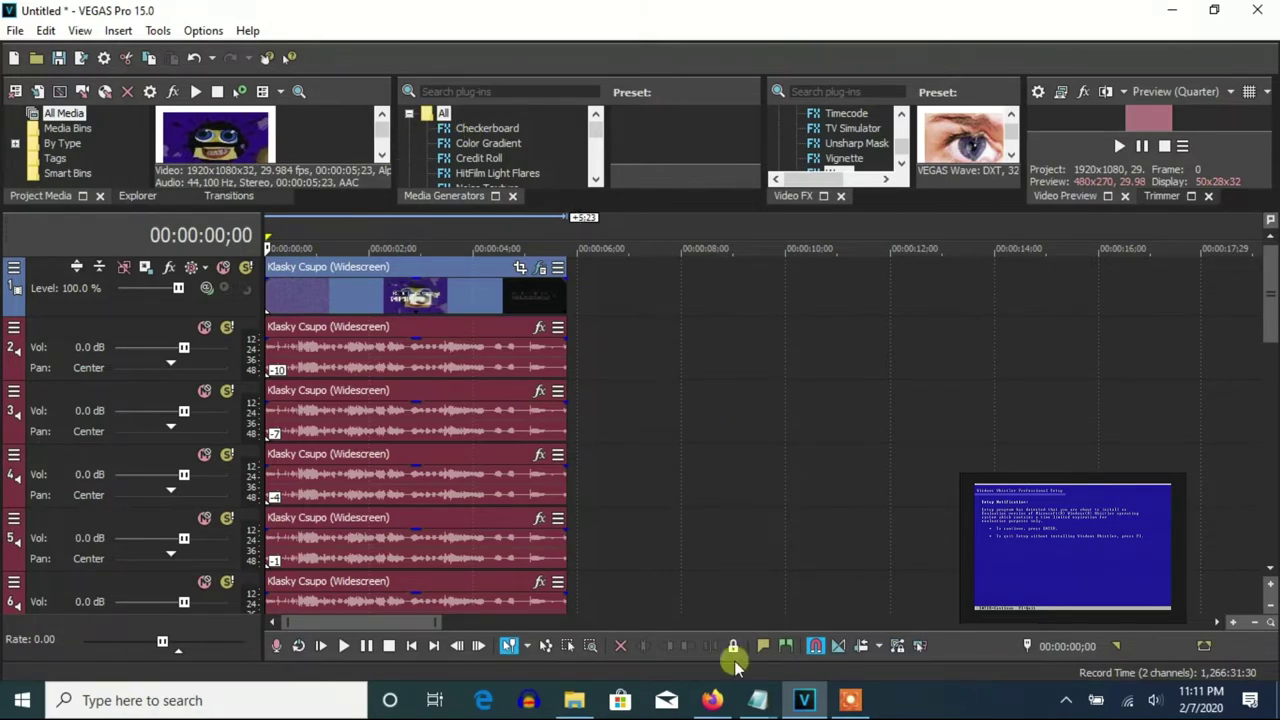
Render the project as "G-Major 87" using the Sony AVC/MVC format and the Internet 1280x720-30p template.
mouse_move(804, 696)
click(796, 627)
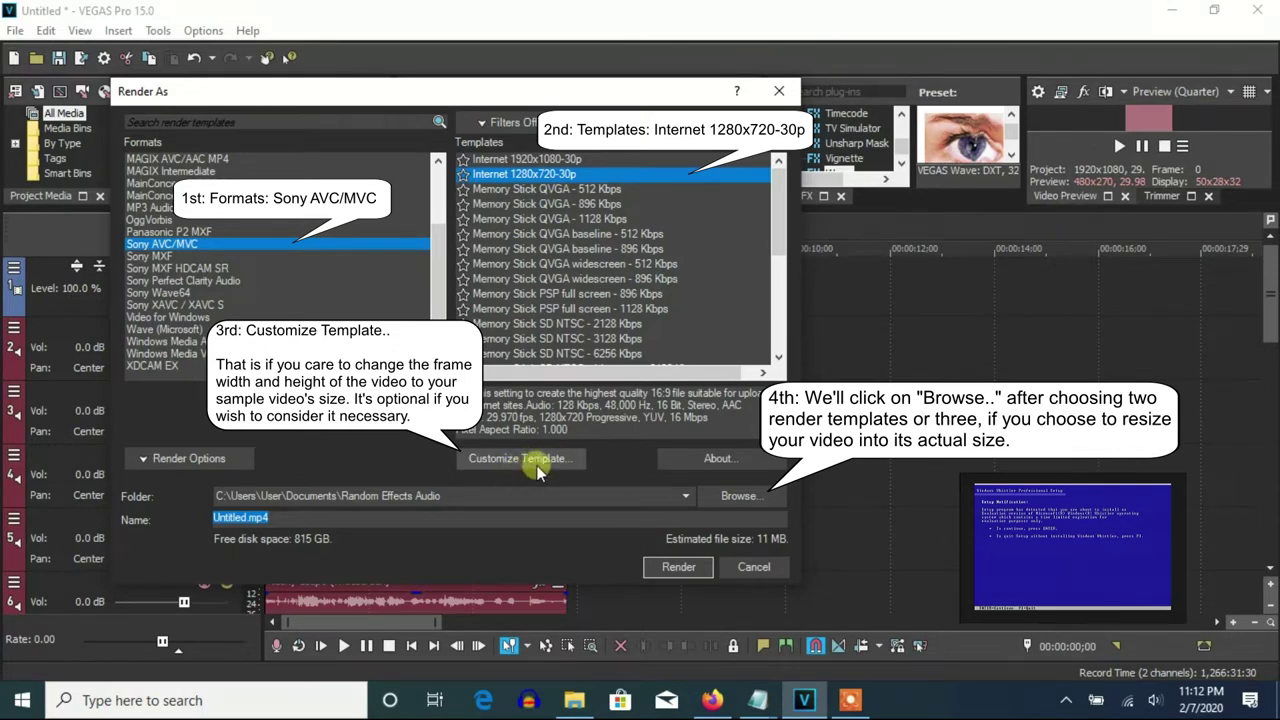
click(732, 495)
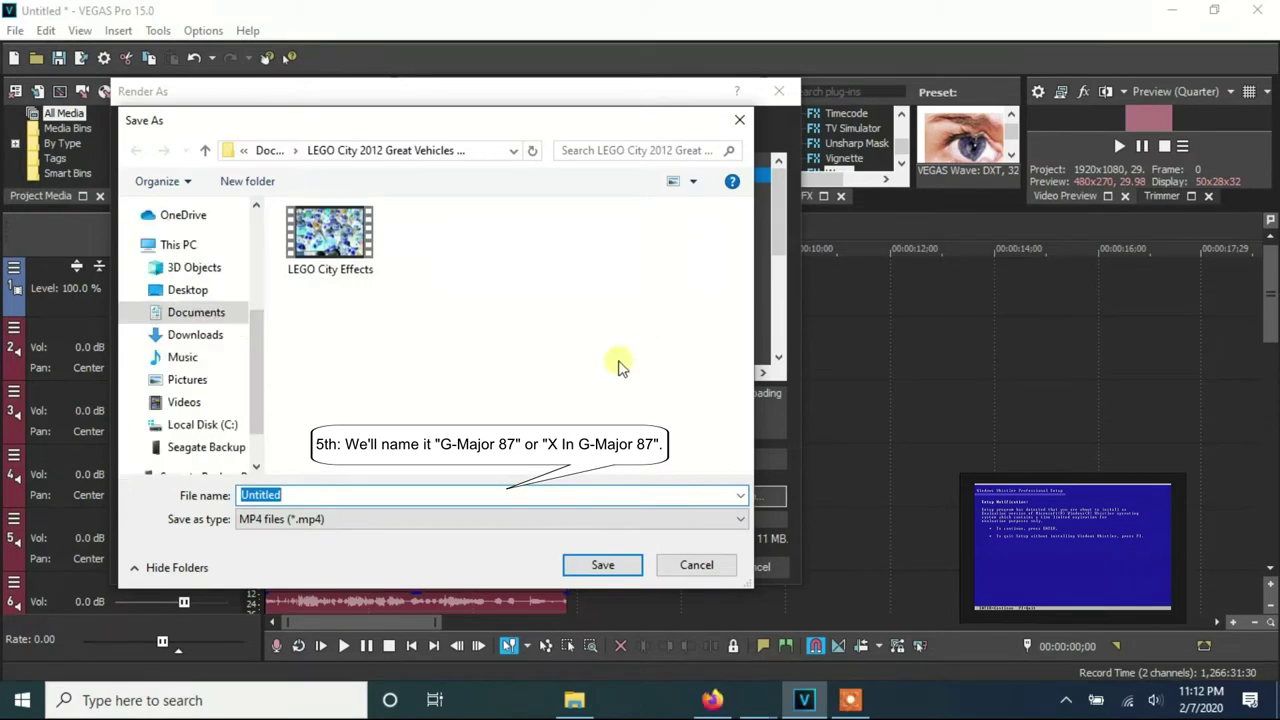
text(G)
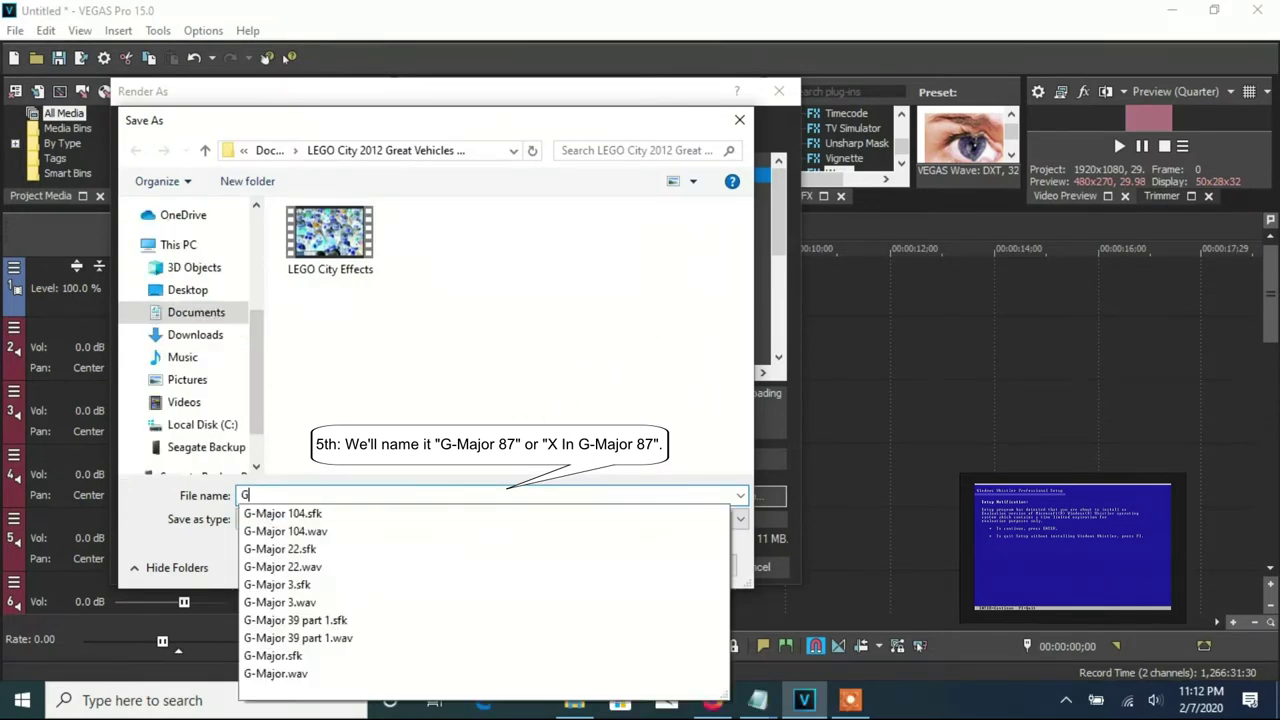
text(-Major 87)
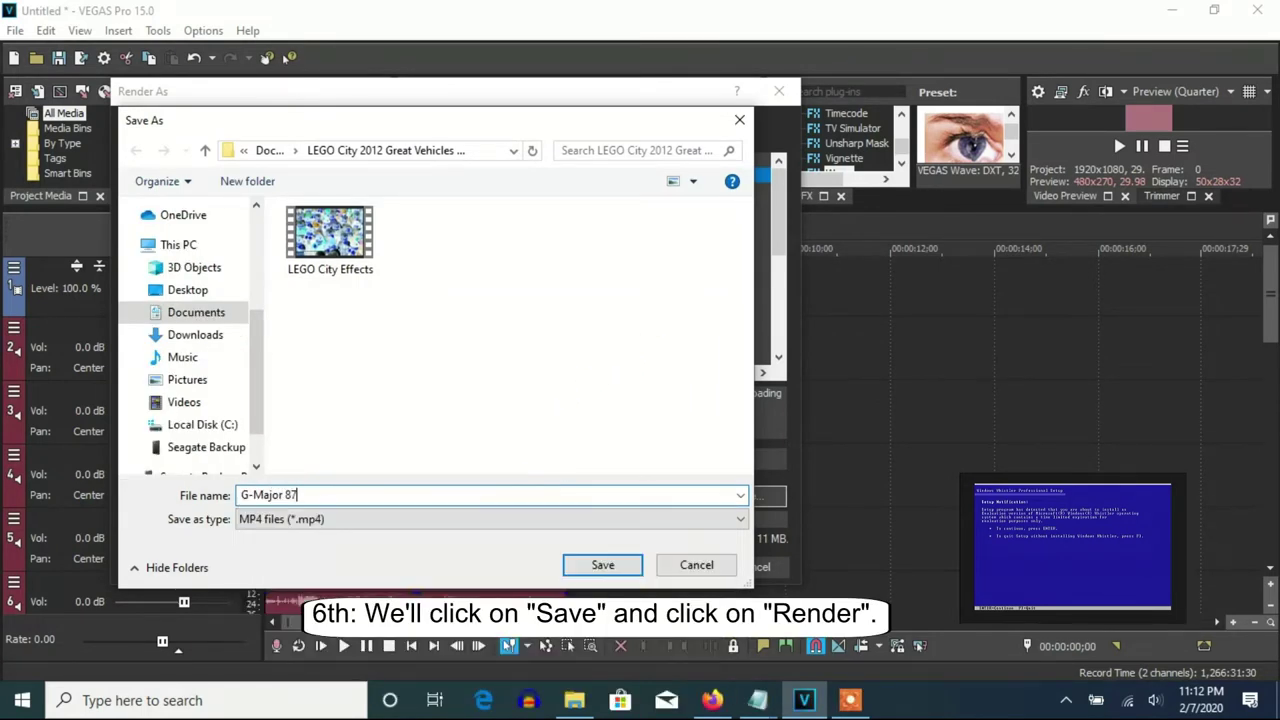
click(603, 565)
click(680, 566)
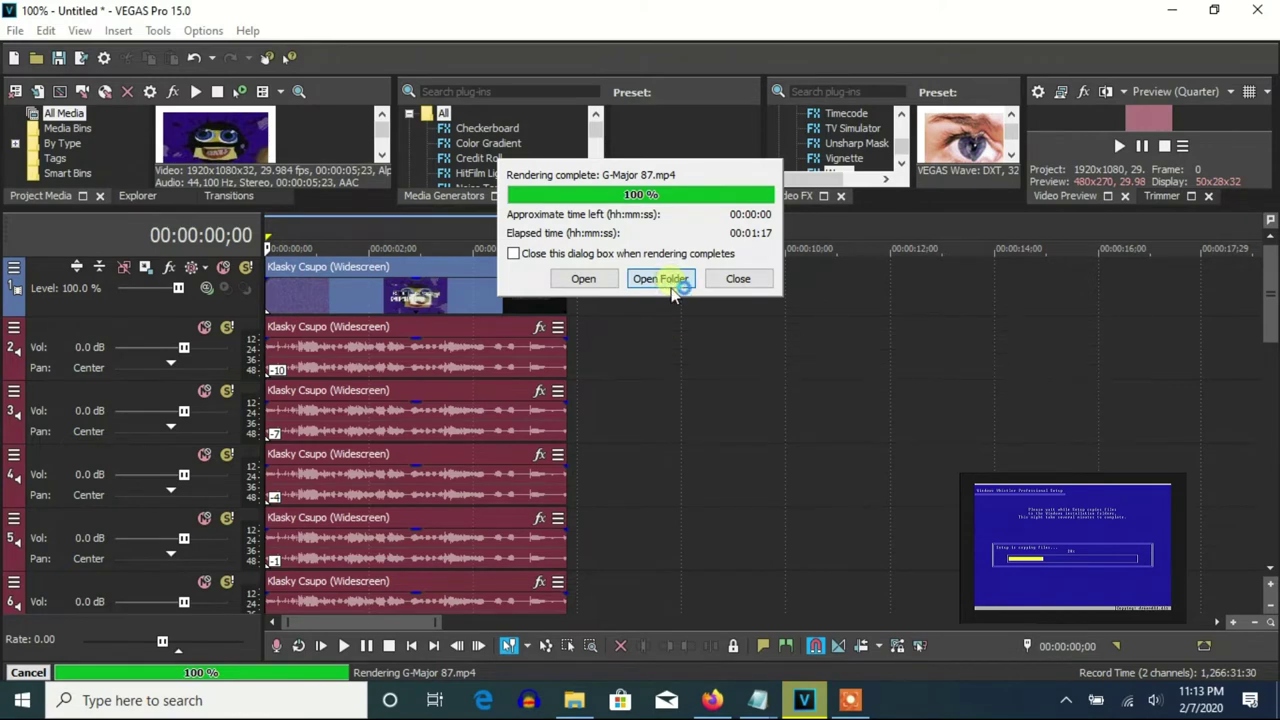
Open the folder of the finished render and add the G-Major 87 video to the timeline after the Klasky Csupo clip.
click(670, 283)
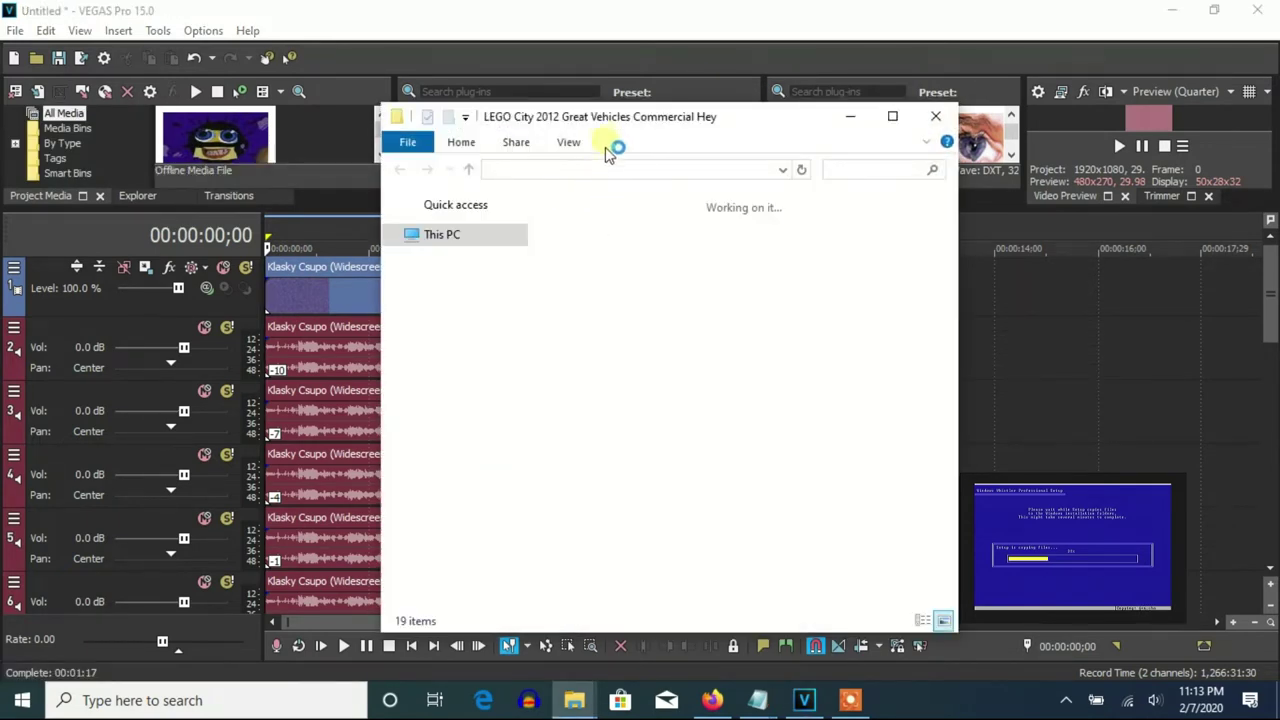
drag(563, 124, 771, 123)
drag(587, 250, 703, 252)
drag(1152, 304, 1194, 468)
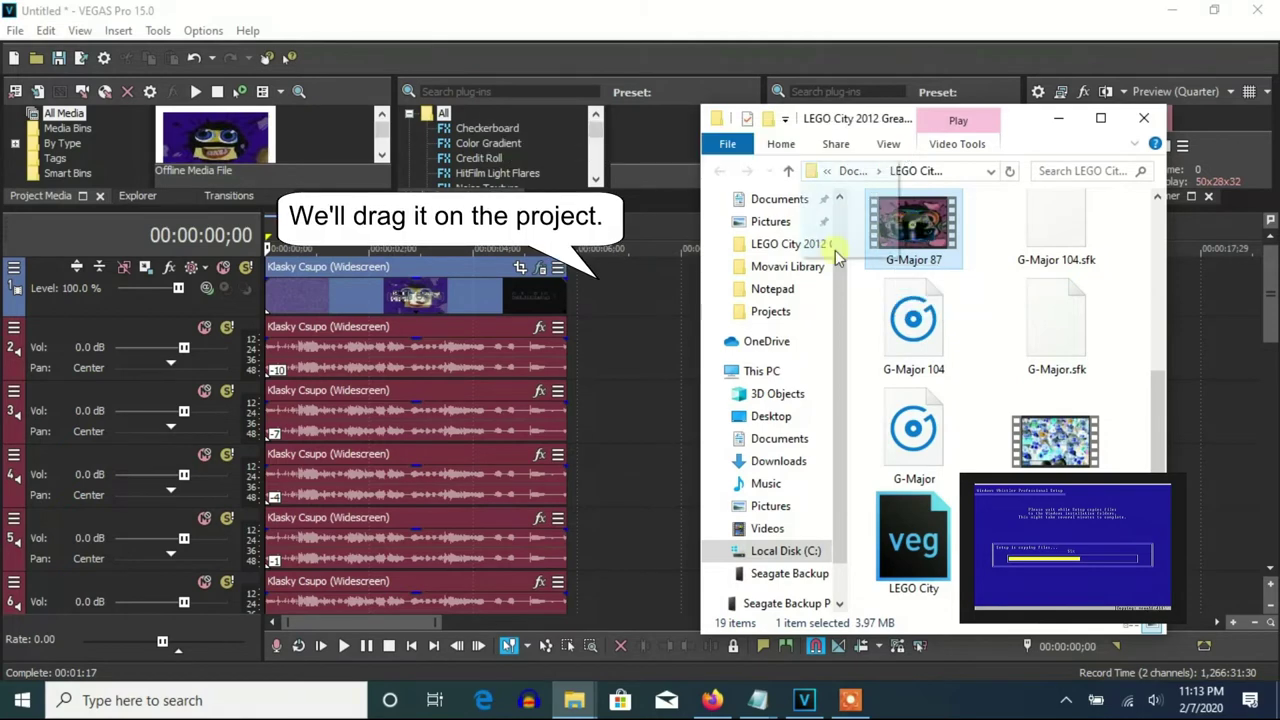
drag(590, 313, 590, 300)
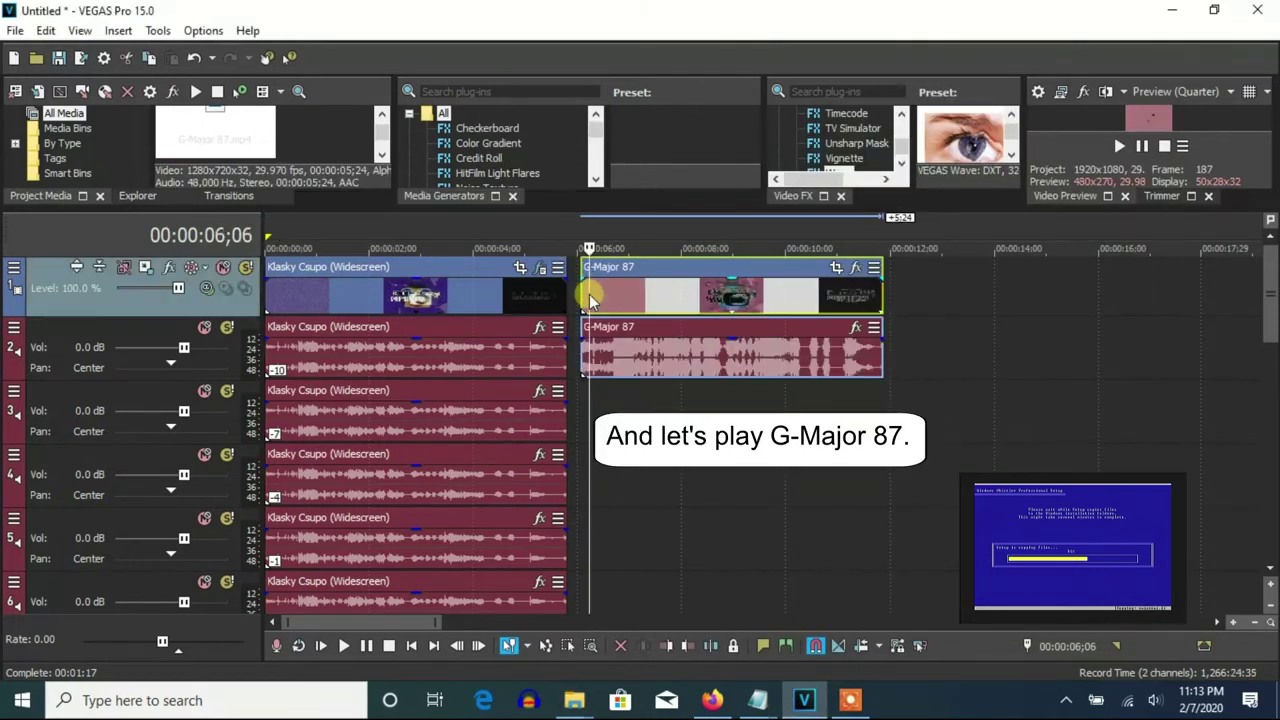
Enlarge the video preview and play the project from the start, pausing after the Klasky Csupo clip.
click(270, 292)
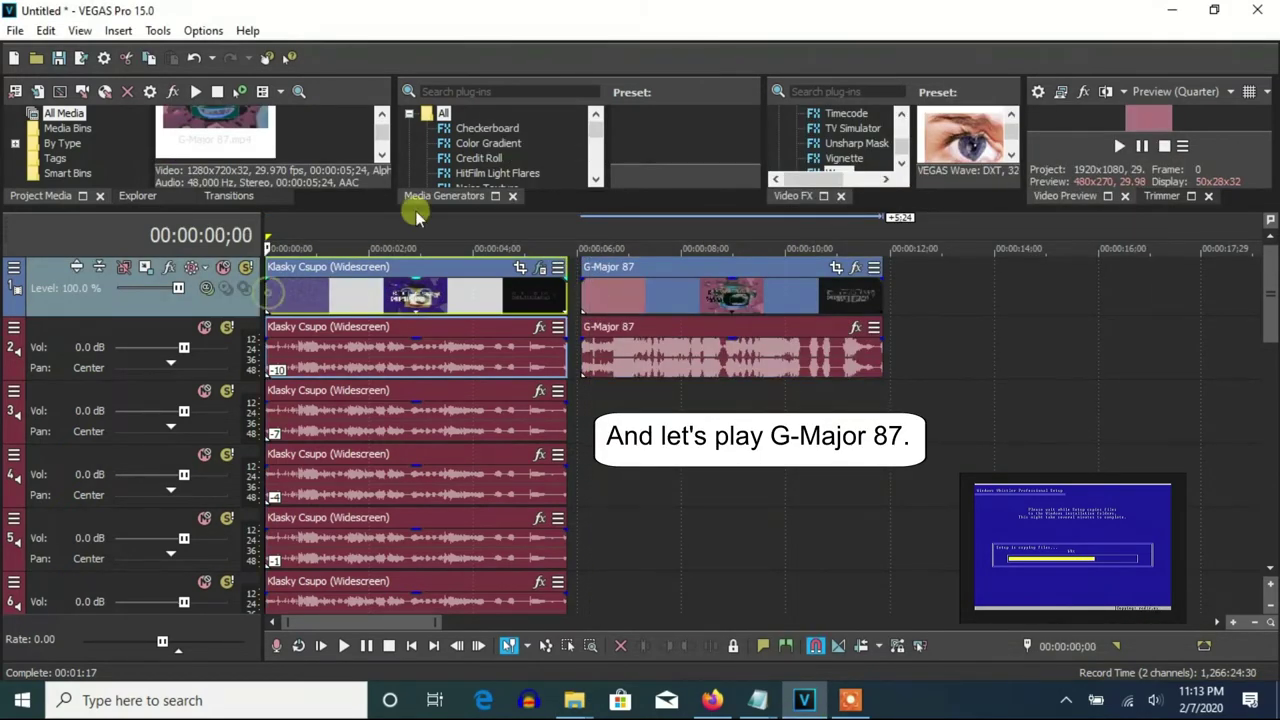
drag(460, 207, 463, 320)
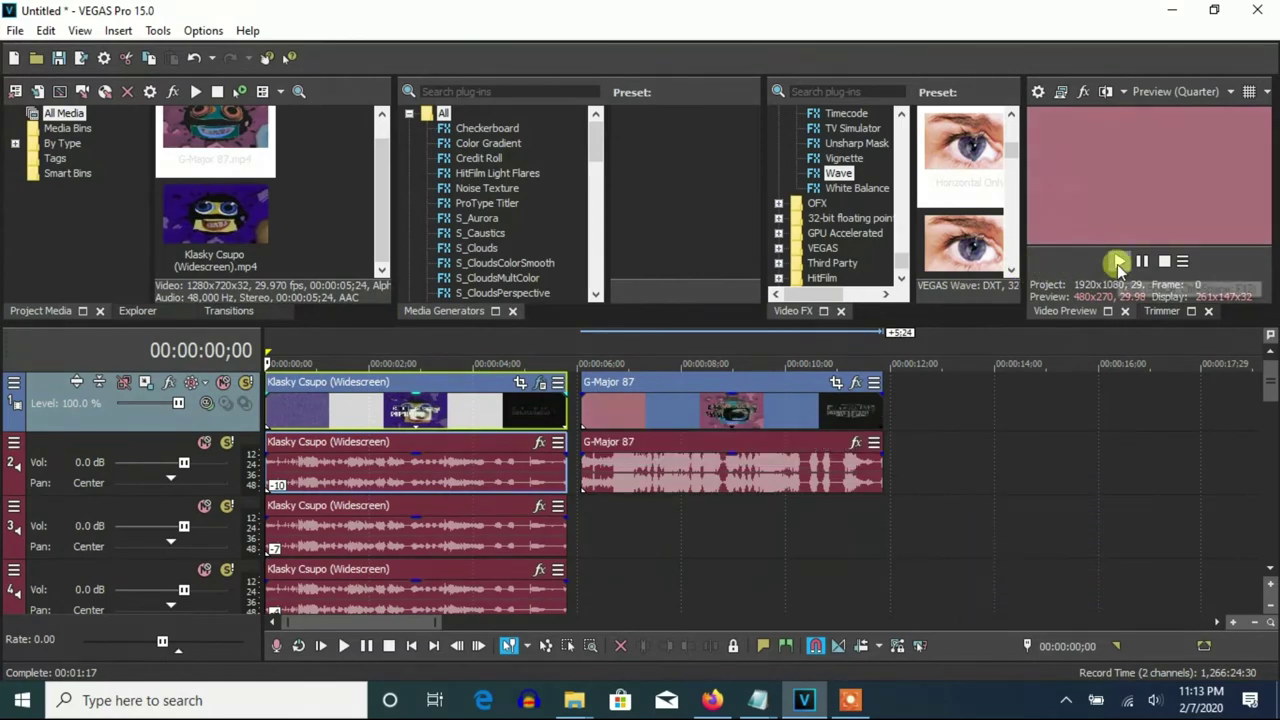
click(1118, 261)
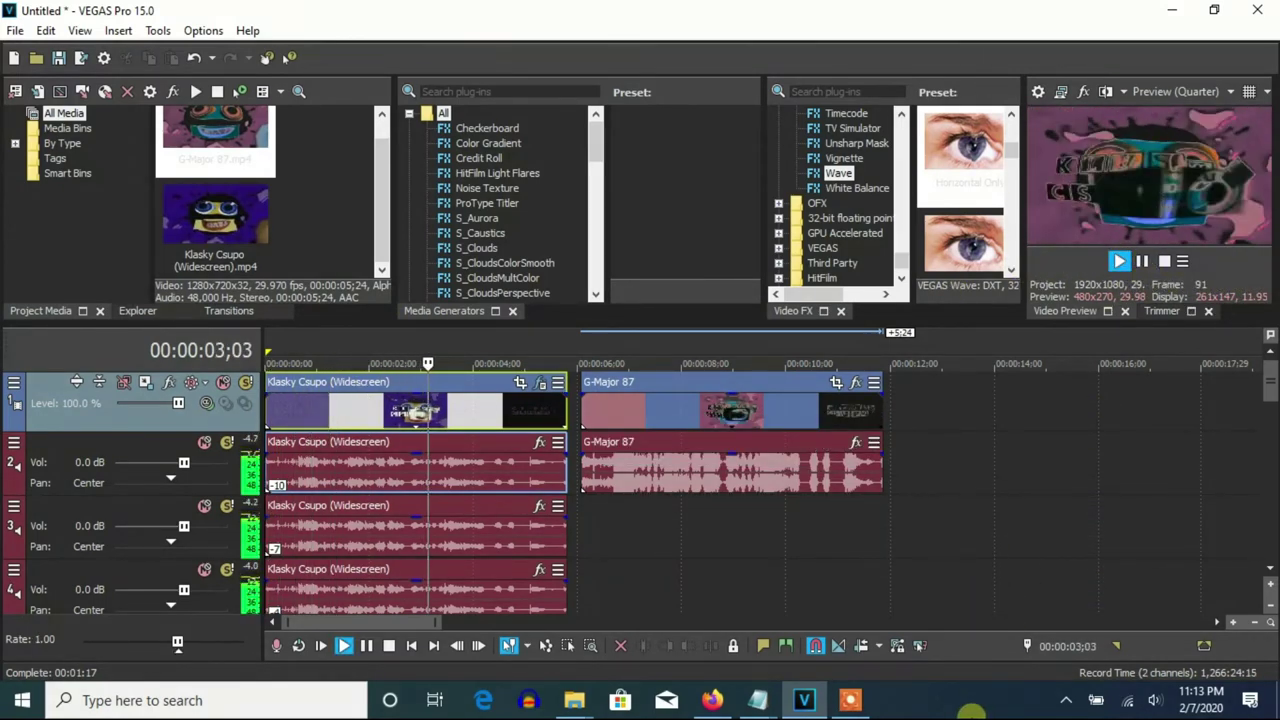
click(1145, 262)
Move the G-Major 87 clip to start at about 7 seconds, and try deleting the first audio track.
drag(663, 423, 733, 409)
right_click(610, 468)
click(665, 326)
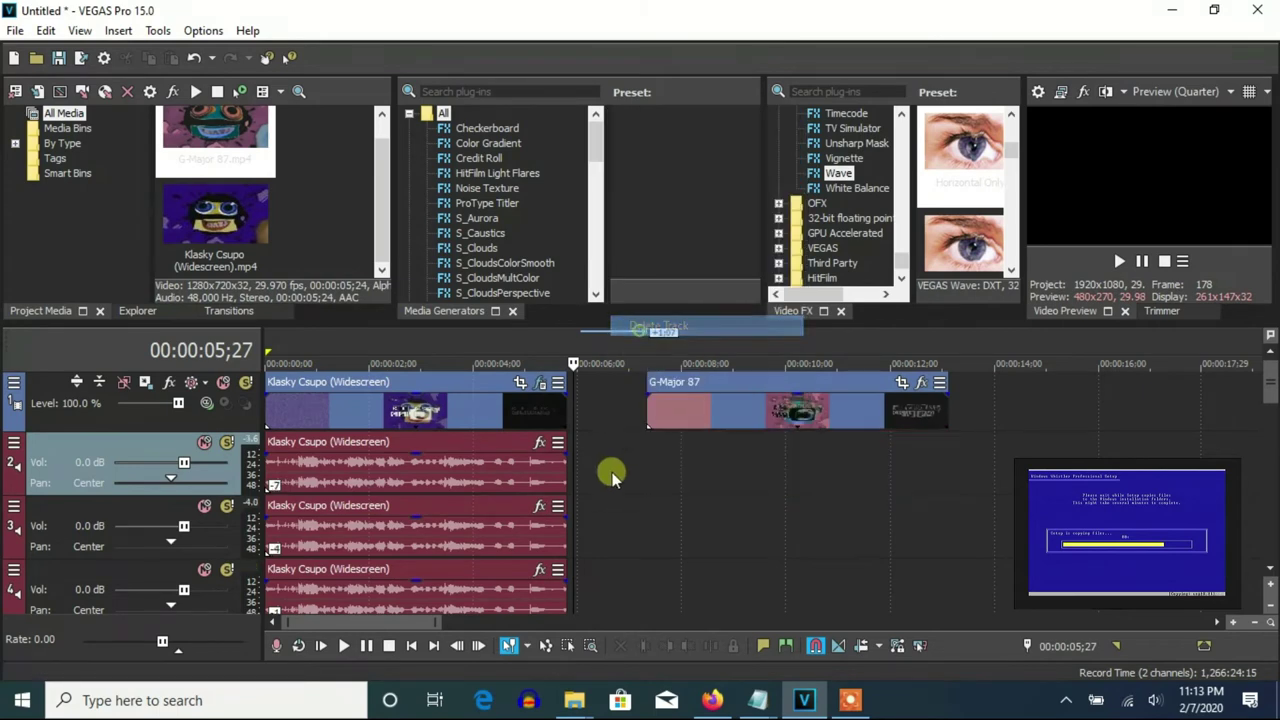
key(ctrl+z)
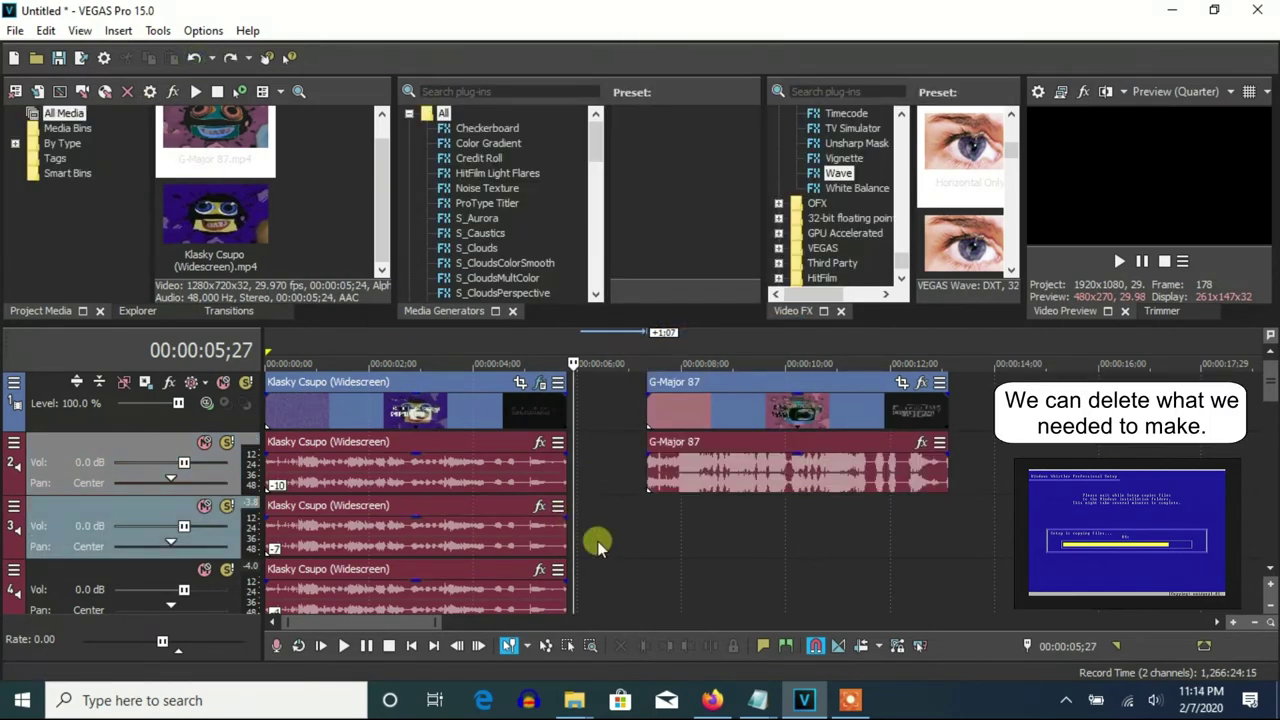
Duplicate the two selected audio tracks, 2 and 3.
right_click(596, 541)
click(624, 384)
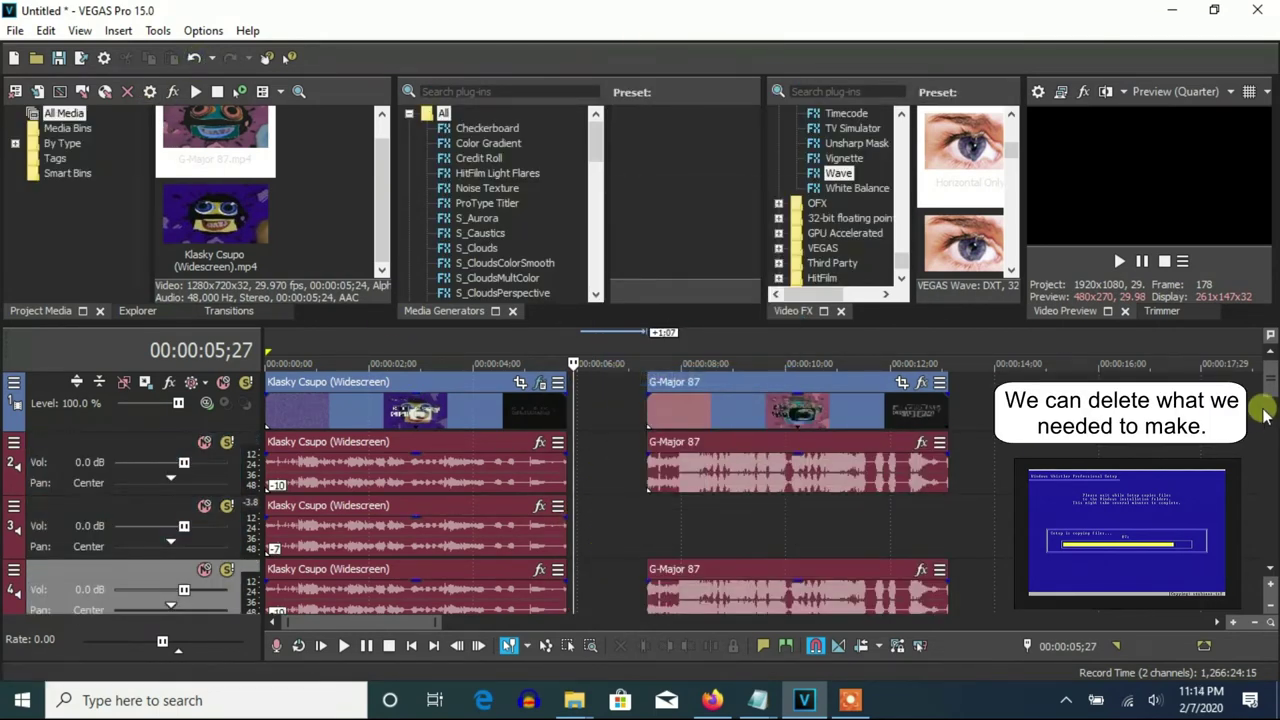
Delete all the Klasky Csupo audio tracks below track 5, one at a time.
drag(1272, 378, 1272, 452)
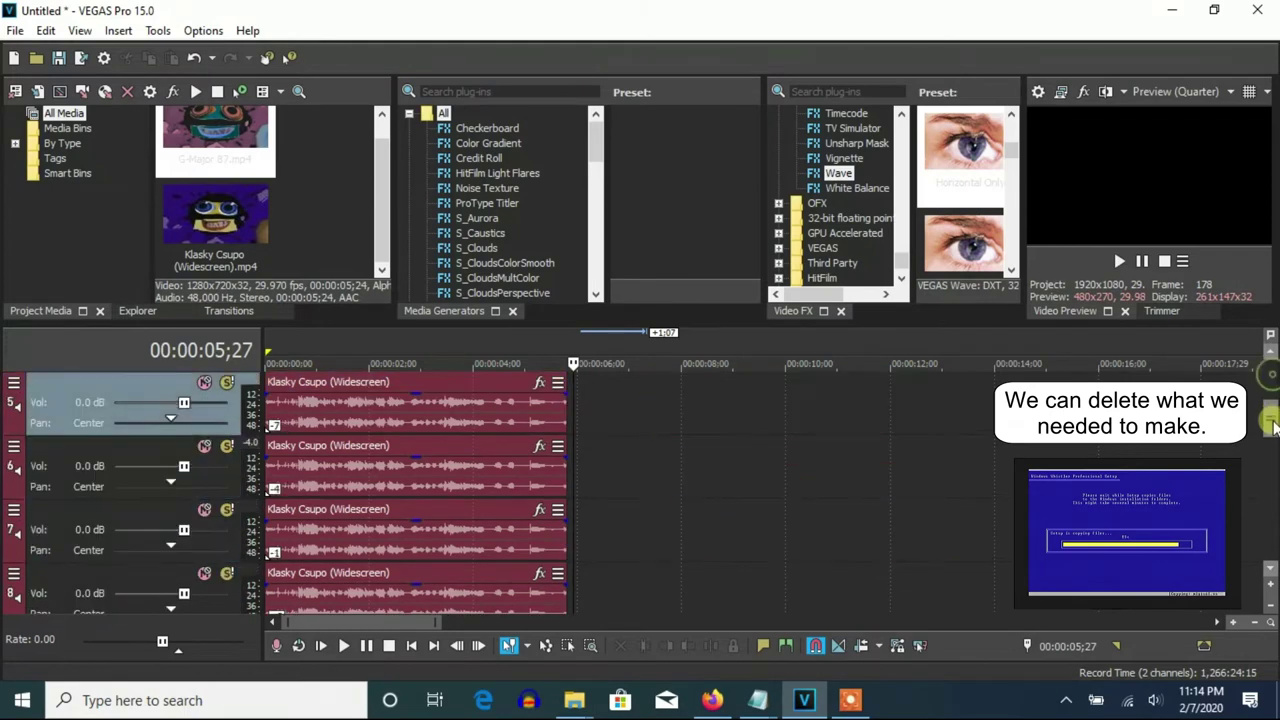
right_click(571, 531)
click(620, 386)
right_click(628, 510)
click(672, 361)
right_click(624, 503)
click(668, 361)
right_click(626, 505)
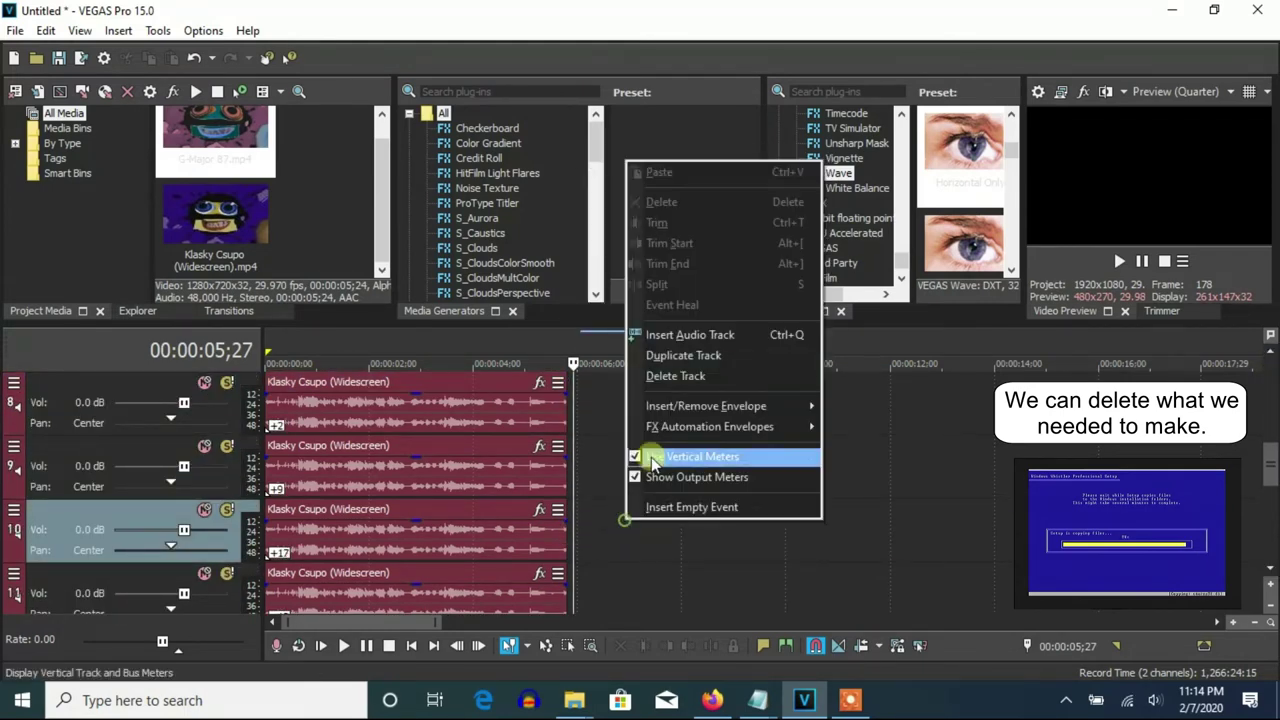
click(662, 374)
right_click(626, 514)
click(657, 371)
right_click(612, 518)
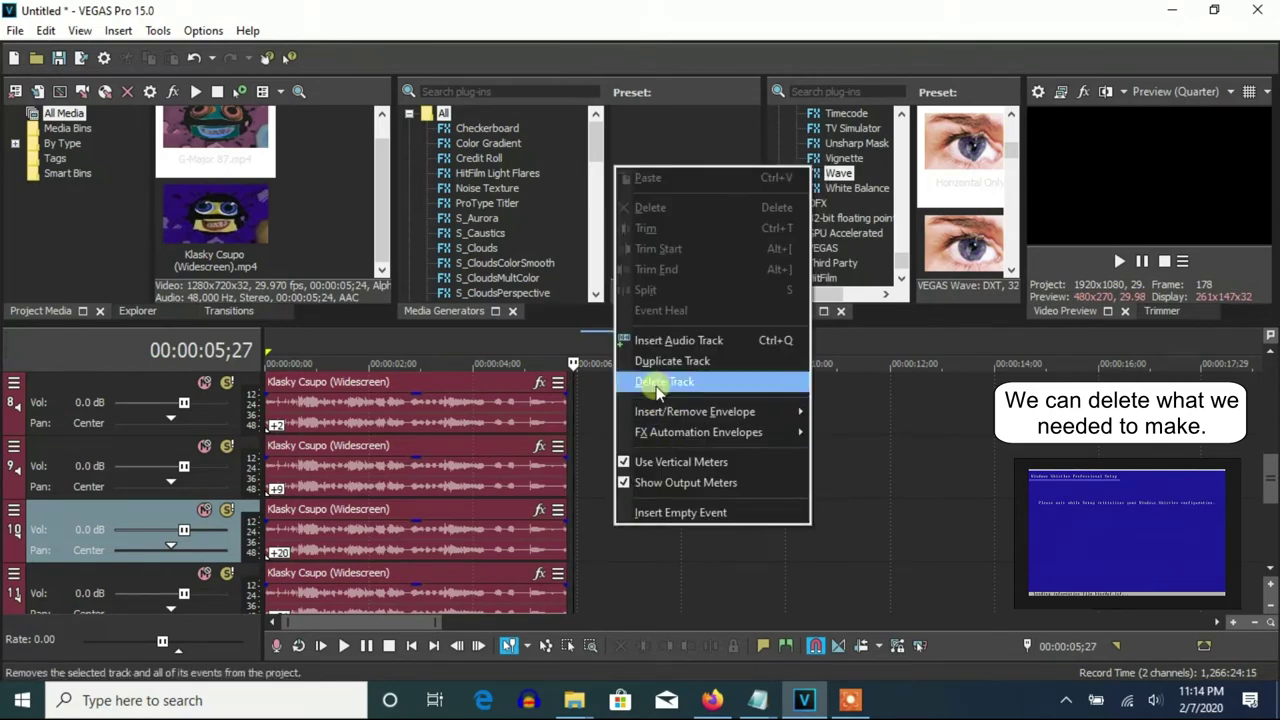
click(665, 372)
right_click(625, 517)
click(655, 376)
right_click(600, 528)
click(660, 382)
right_click(611, 470)
click(655, 326)
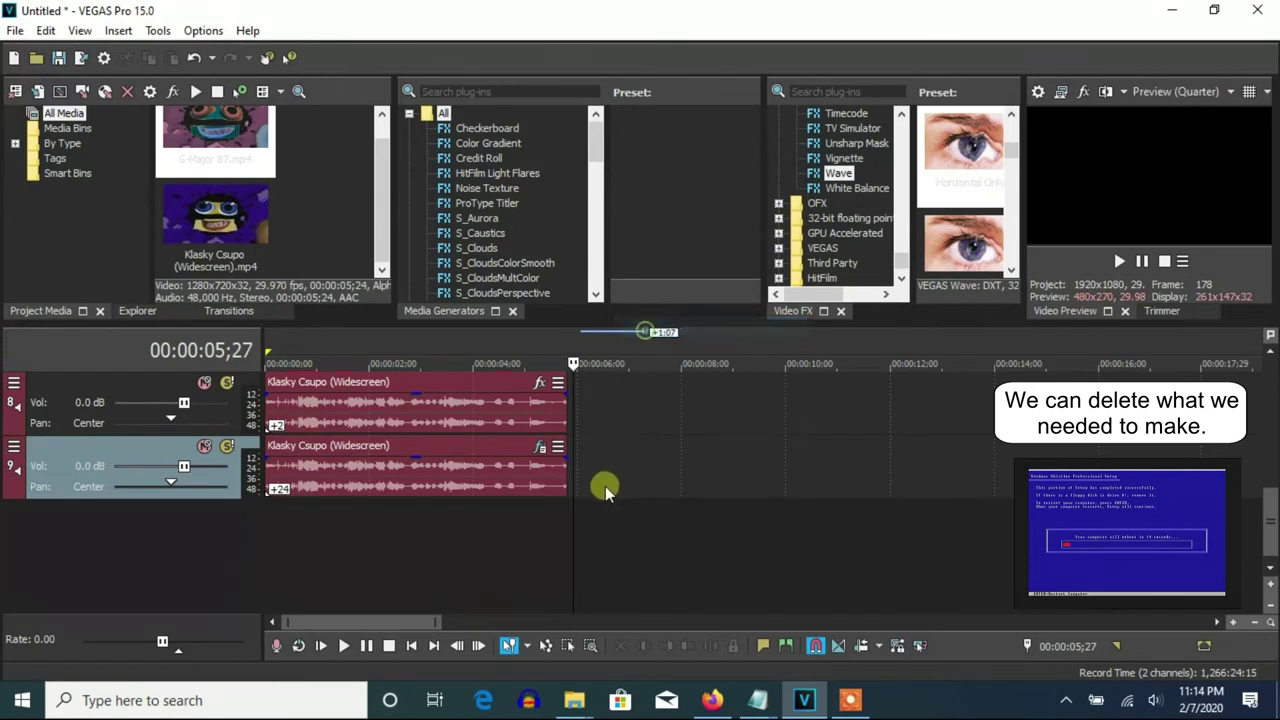
right_click(607, 478)
click(645, 336)
right_click(706, 478)
click(735, 340)
right_click(620, 486)
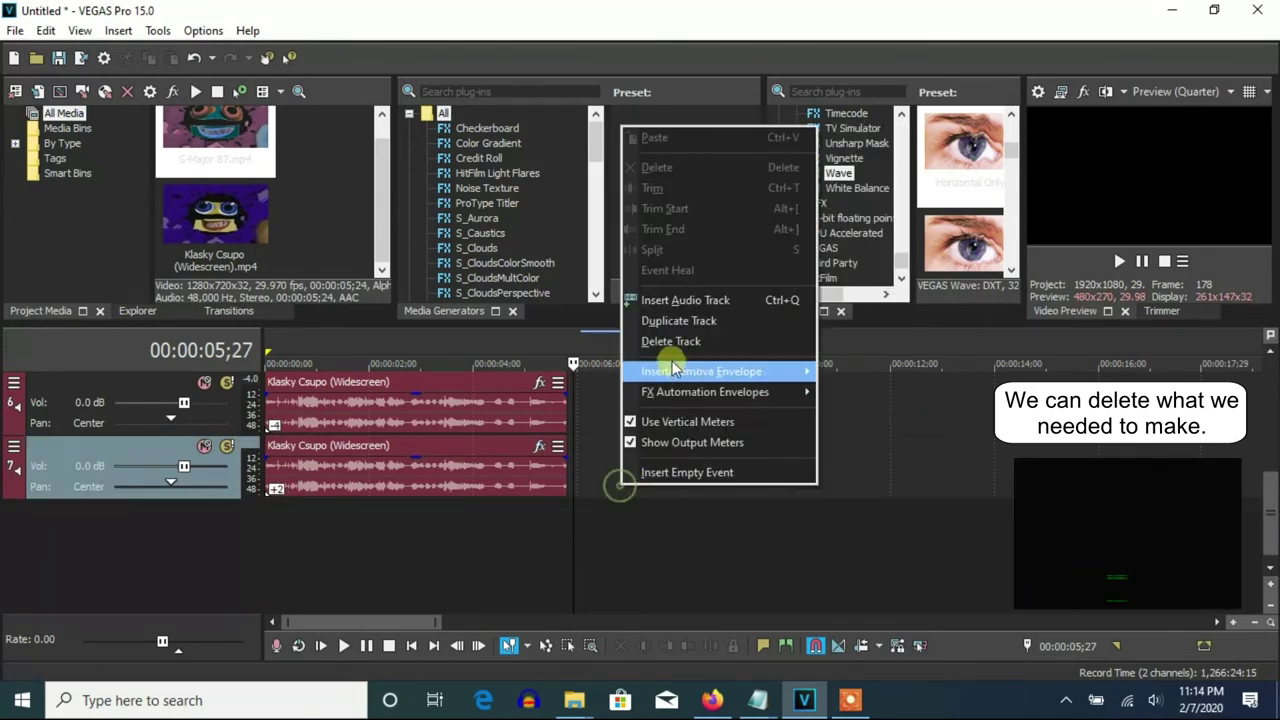
click(662, 340)
right_click(620, 450)
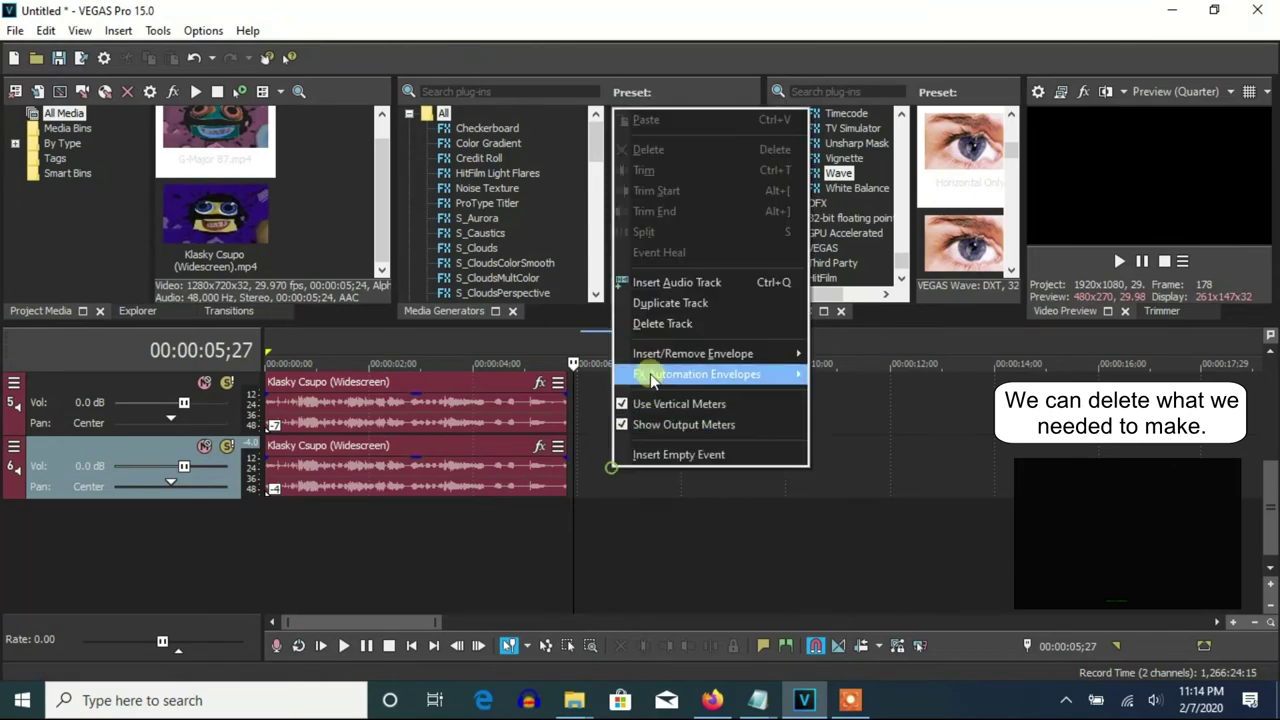
click(648, 324)
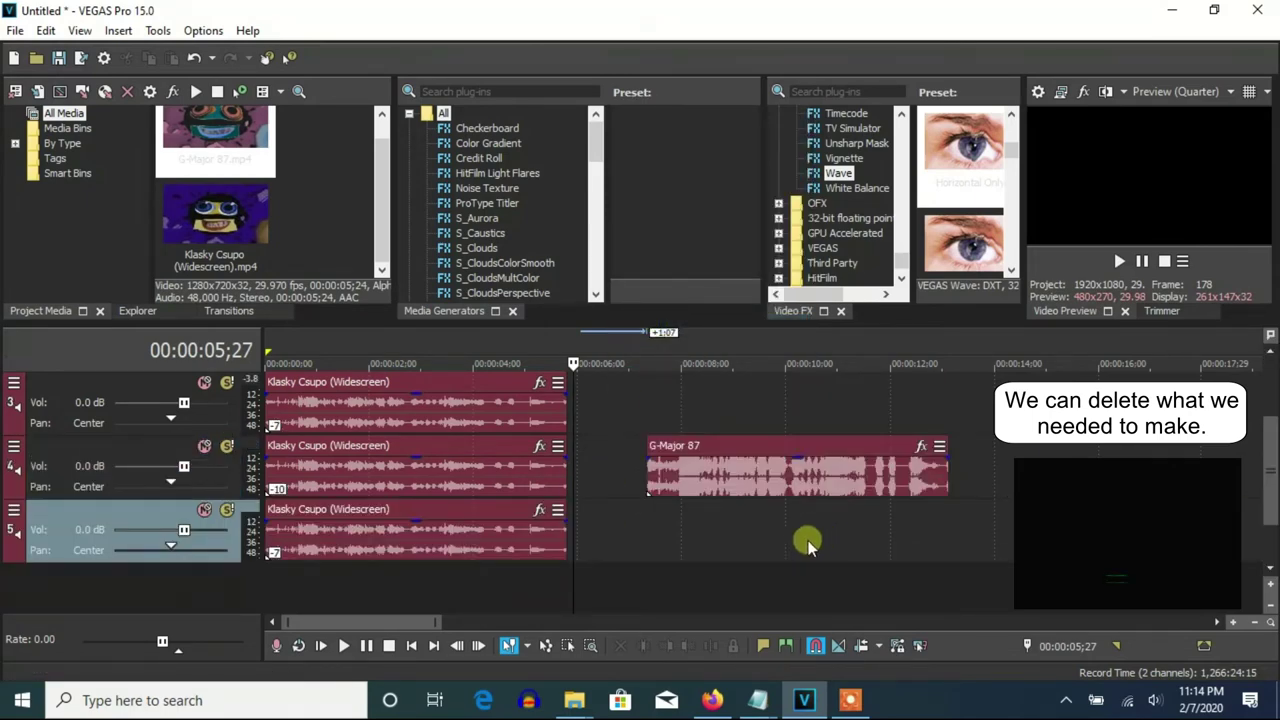
Delete audio tracks 5 and 3, which hold only Klasky Csupo audio.
scroll(1271, 443, up, 2)
right_click(771, 591)
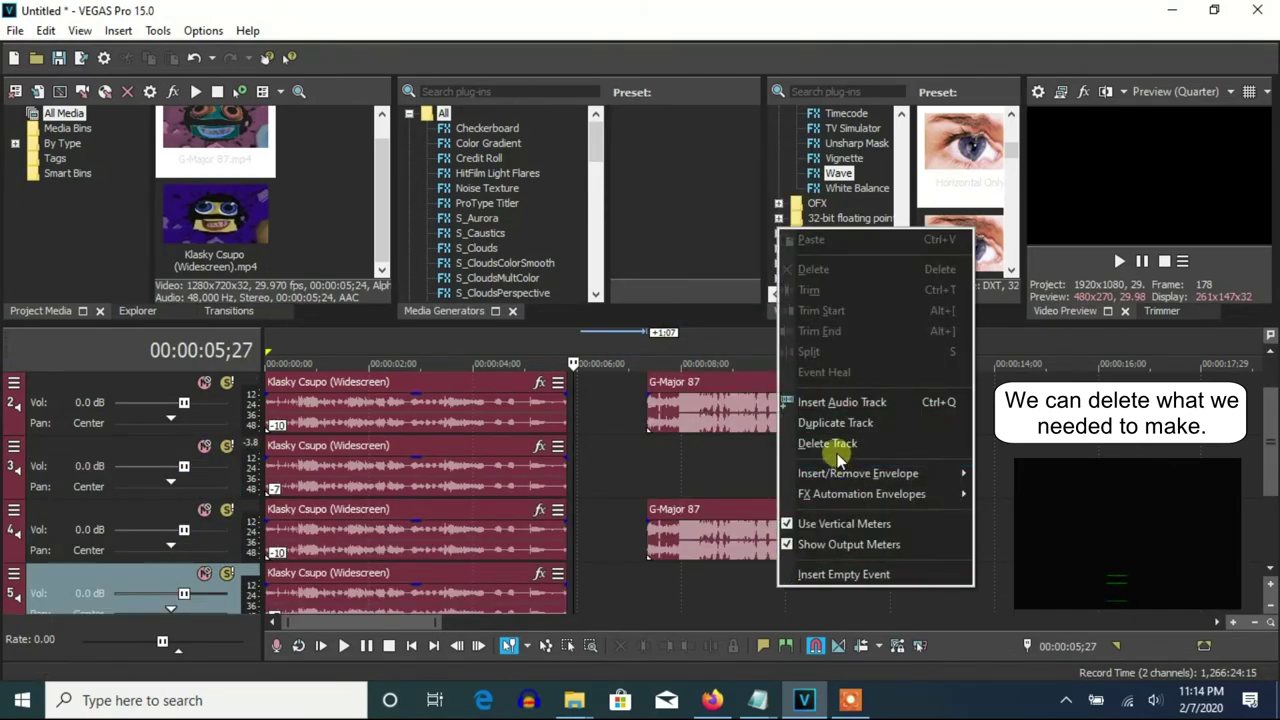
click(837, 449)
right_click(697, 483)
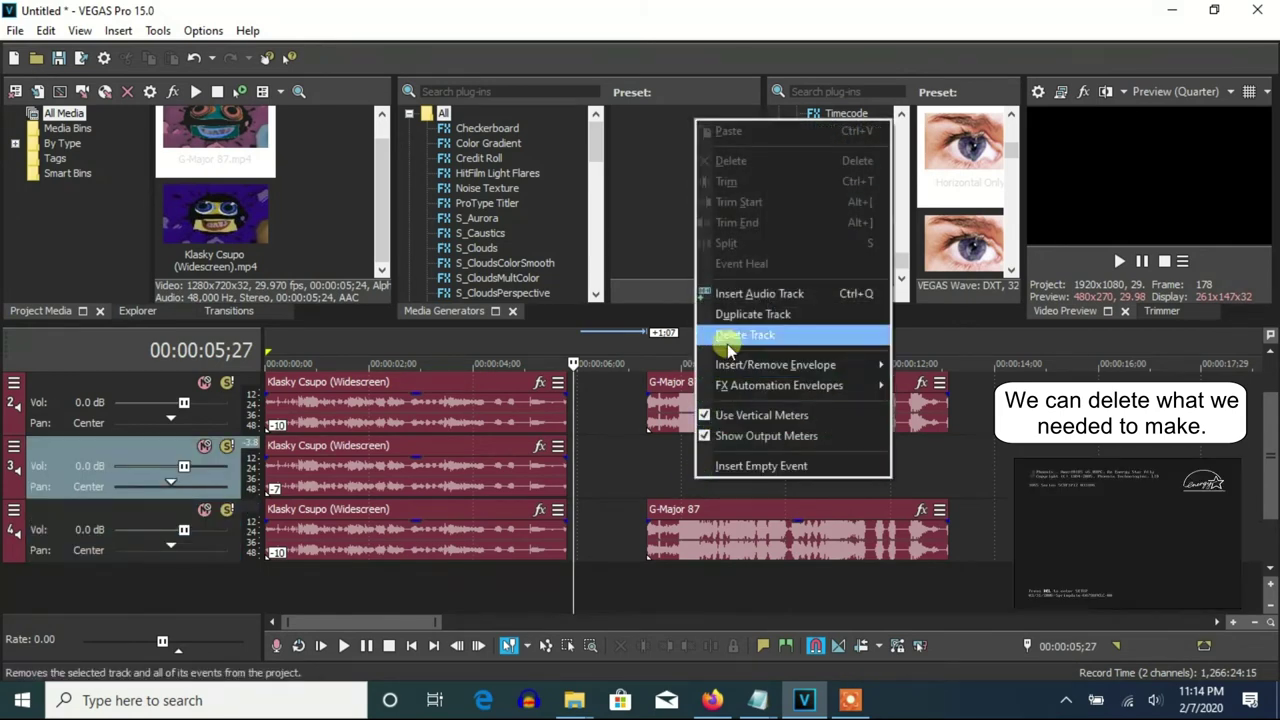
click(740, 334)
Delete the remaining Klasky Csupo events and move the G-Major 87 video and audio events to the start of the timeline.
click(344, 468)
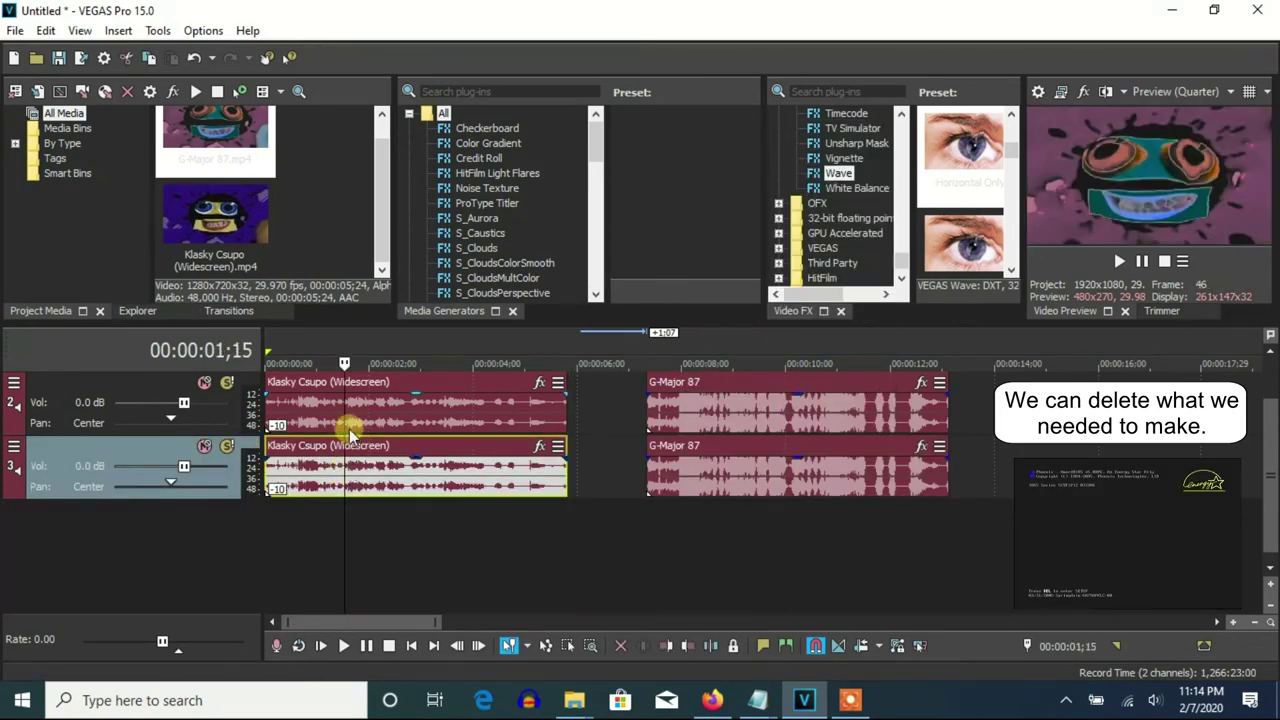
key(Delete)
scroll(1273, 462, up, 2)
click(406, 400)
key(Delete)
drag(660, 410, 347, 412)
drag(720, 533, 323, 530)
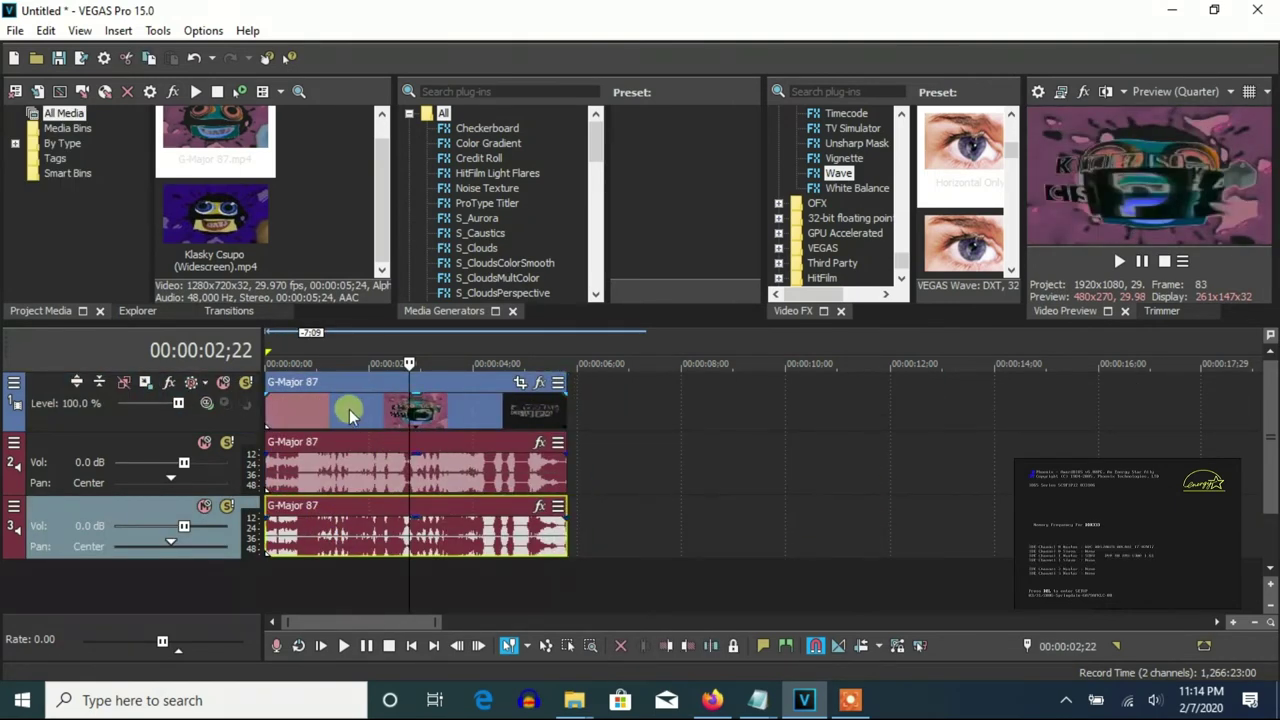
Add the Gradient Map effect to the G-Major 87 video event with the G-Major 39/G-Major 54 preset.
right_click(348, 410)
click(500, 136)
scroll(830, 165, up, 3)
scroll(833, 170, down, 2)
scroll(833, 170, up, 8)
scroll(850, 175, down, 5)
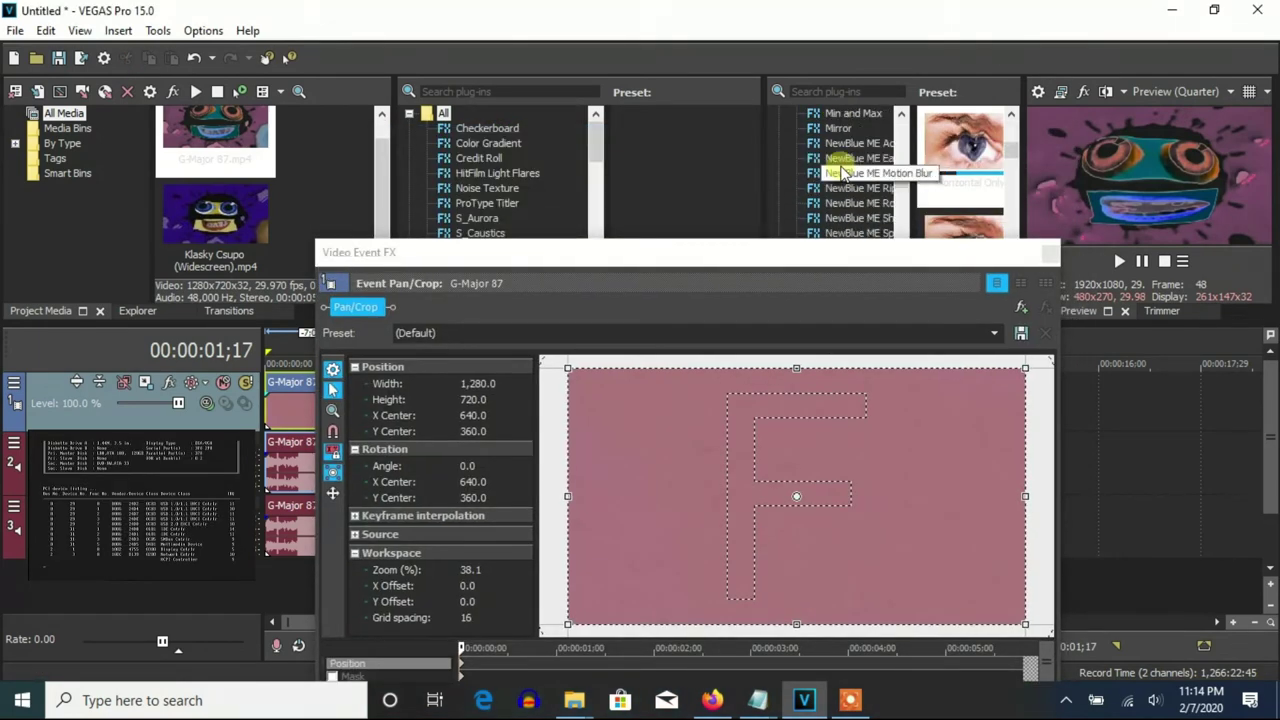
scroll(868, 178, up, 4)
click(855, 188)
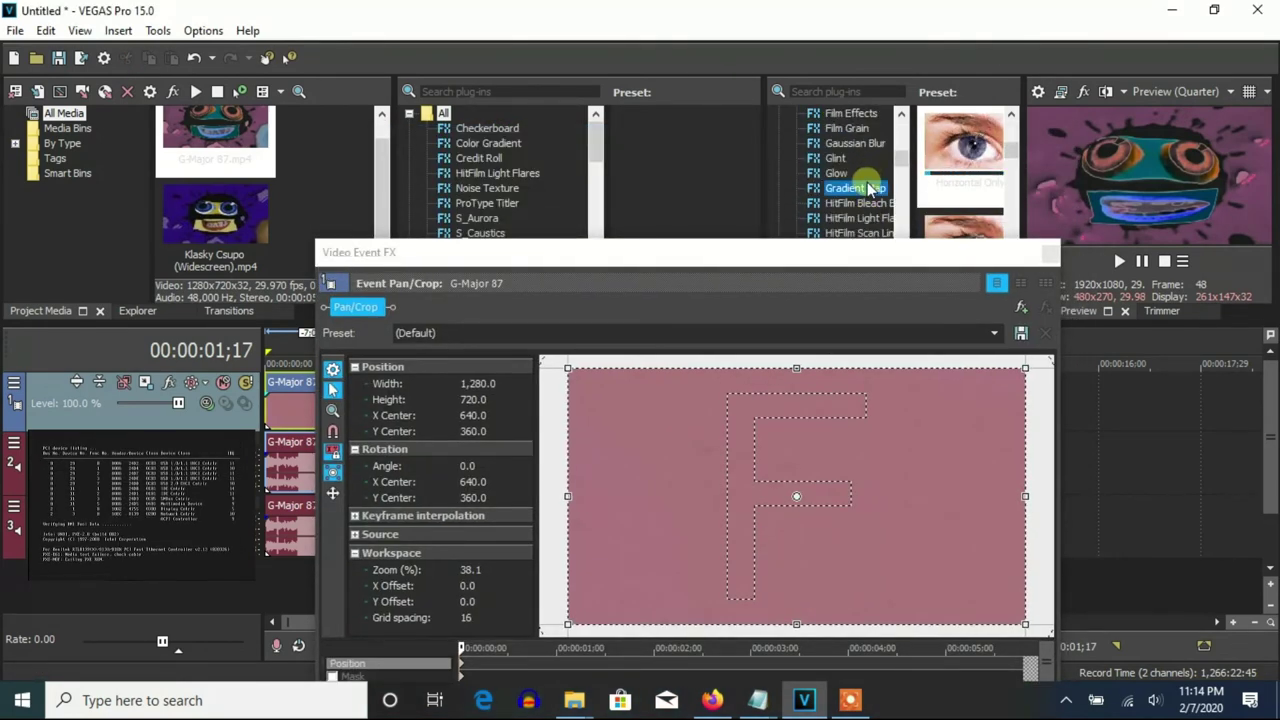
drag(855, 188, 994, 334)
click(994, 333)
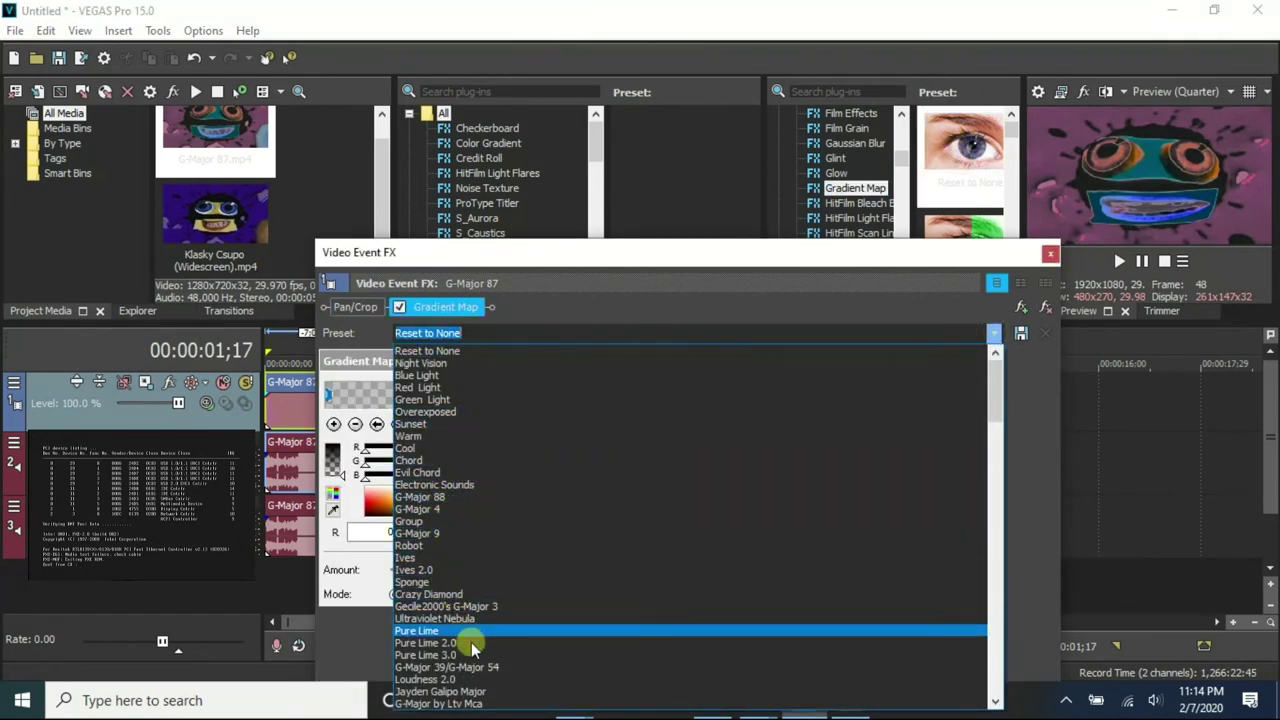
click(447, 667)
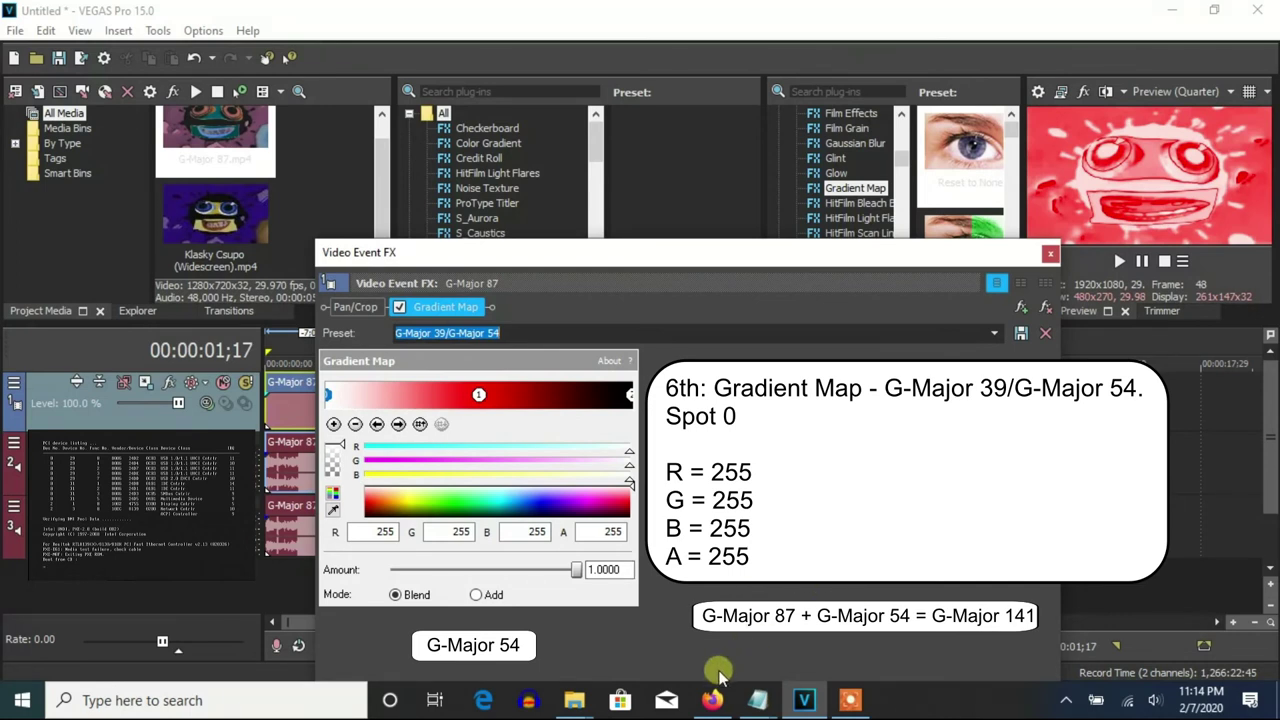
Check the RGBA values of the gradient's middle and end color points, and close the effect settings.
click(479, 394)
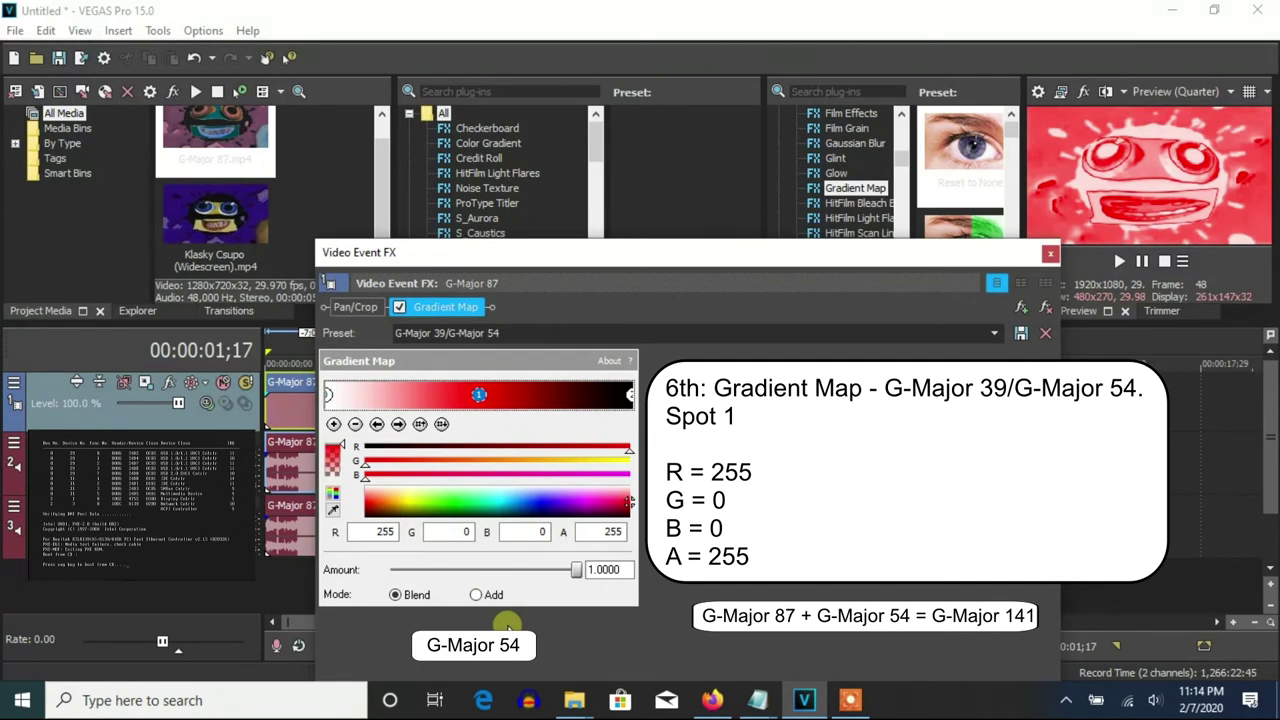
click(630, 397)
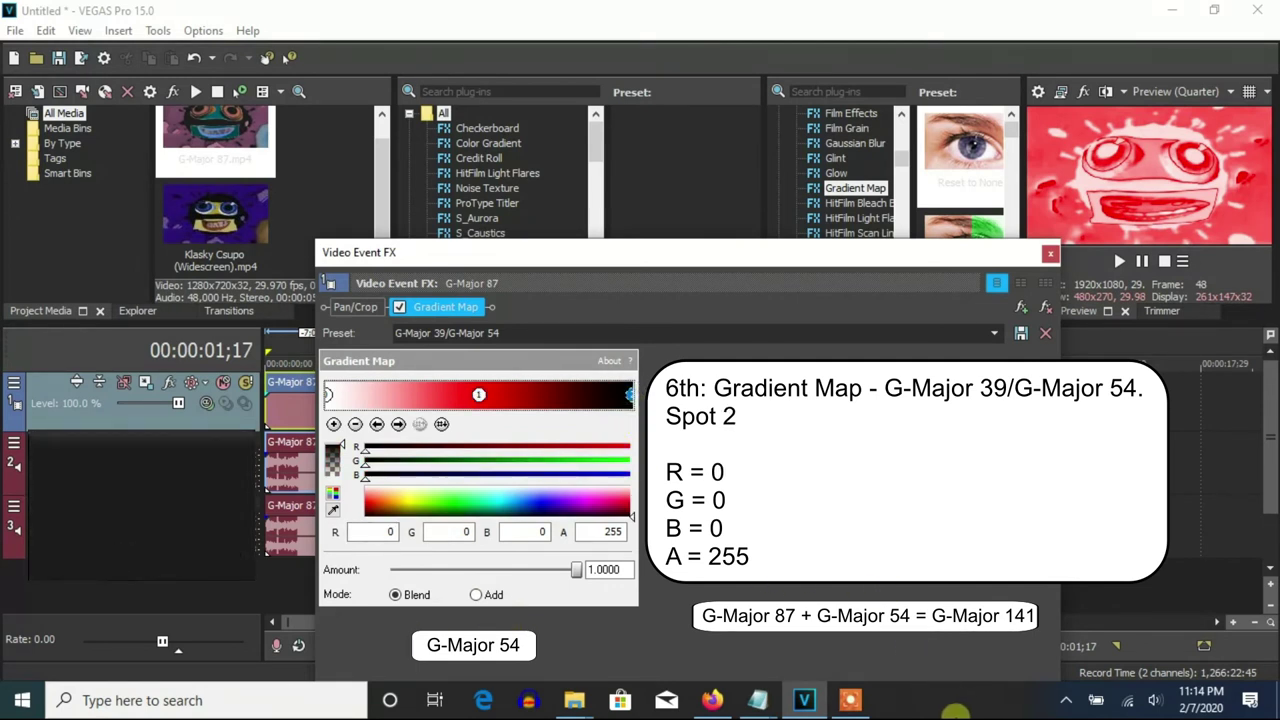
click(1050, 257)
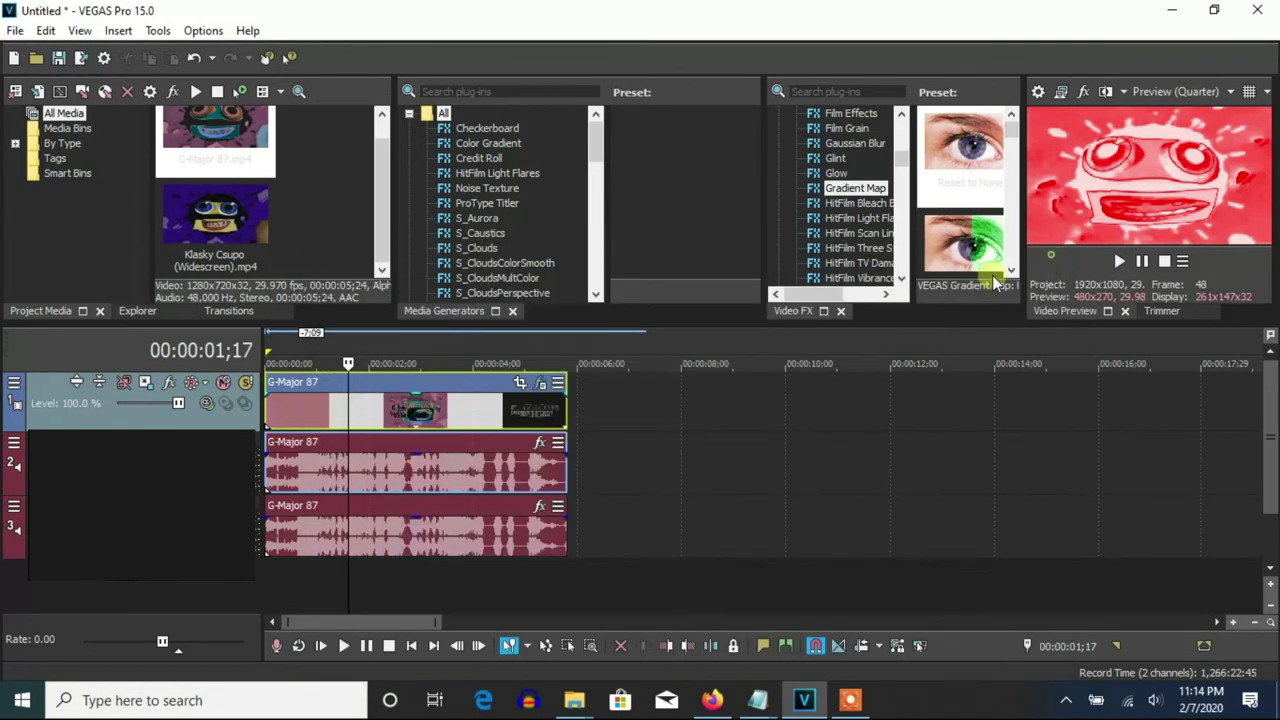
Set the track 2 audio event to the élastique method with Pro stretch attributes and a pitch change of 5.
right_click(458, 460)
click(503, 675)
click(631, 296)
click(610, 325)
double_click(745, 394)
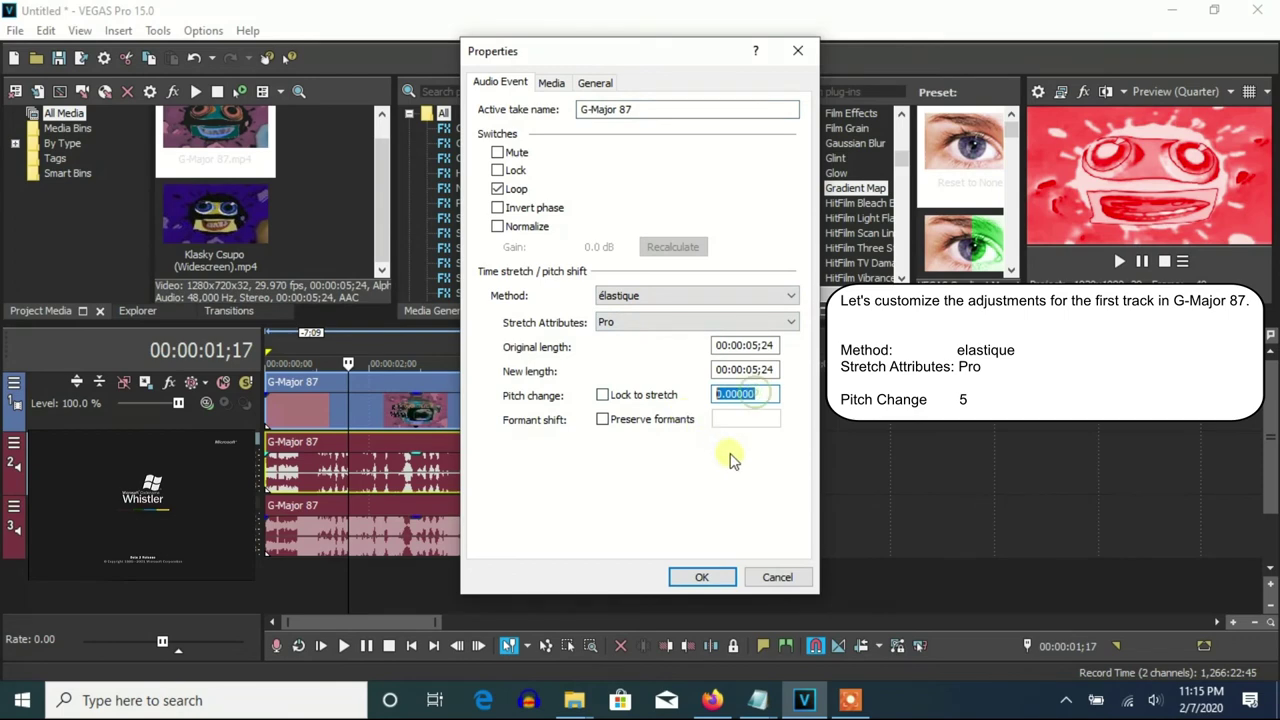
click(700, 578)
Set the track 3 audio event to the élastique method with Pro stretch attributes and a pitch change of 10.
right_click(506, 546)
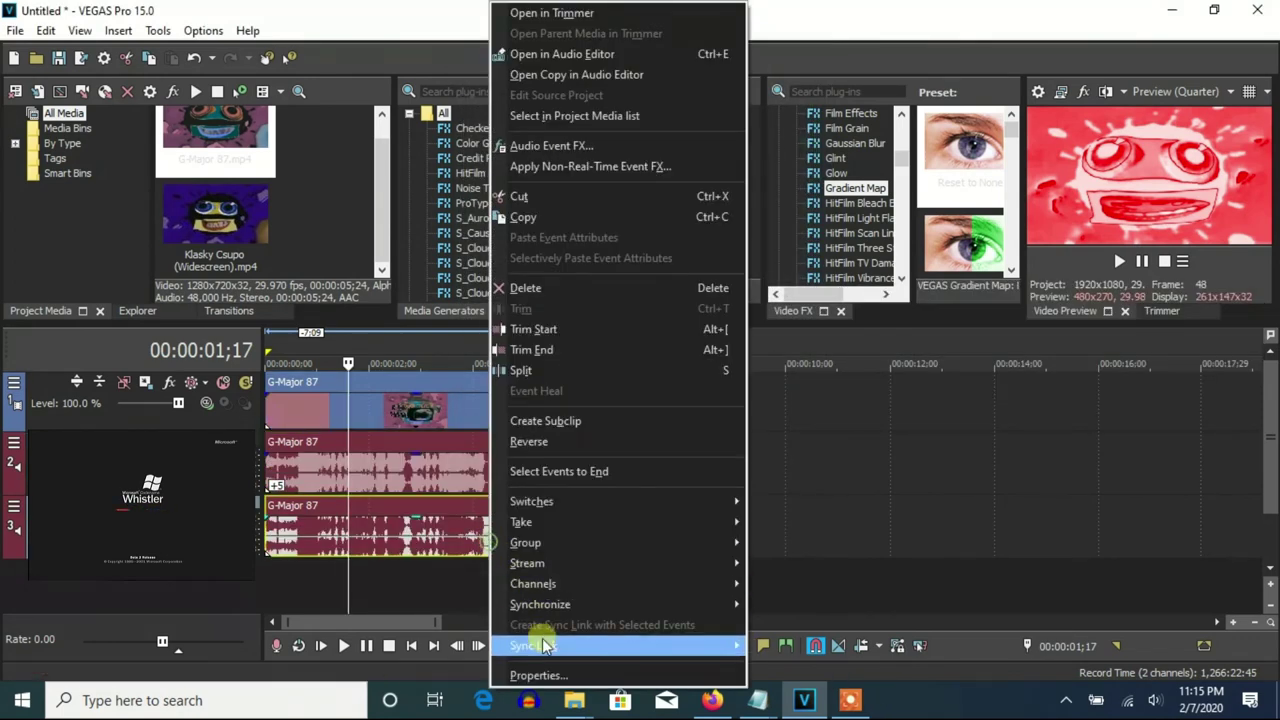
click(525, 674)
click(638, 296)
click(634, 323)
double_click(745, 394)
text(10)
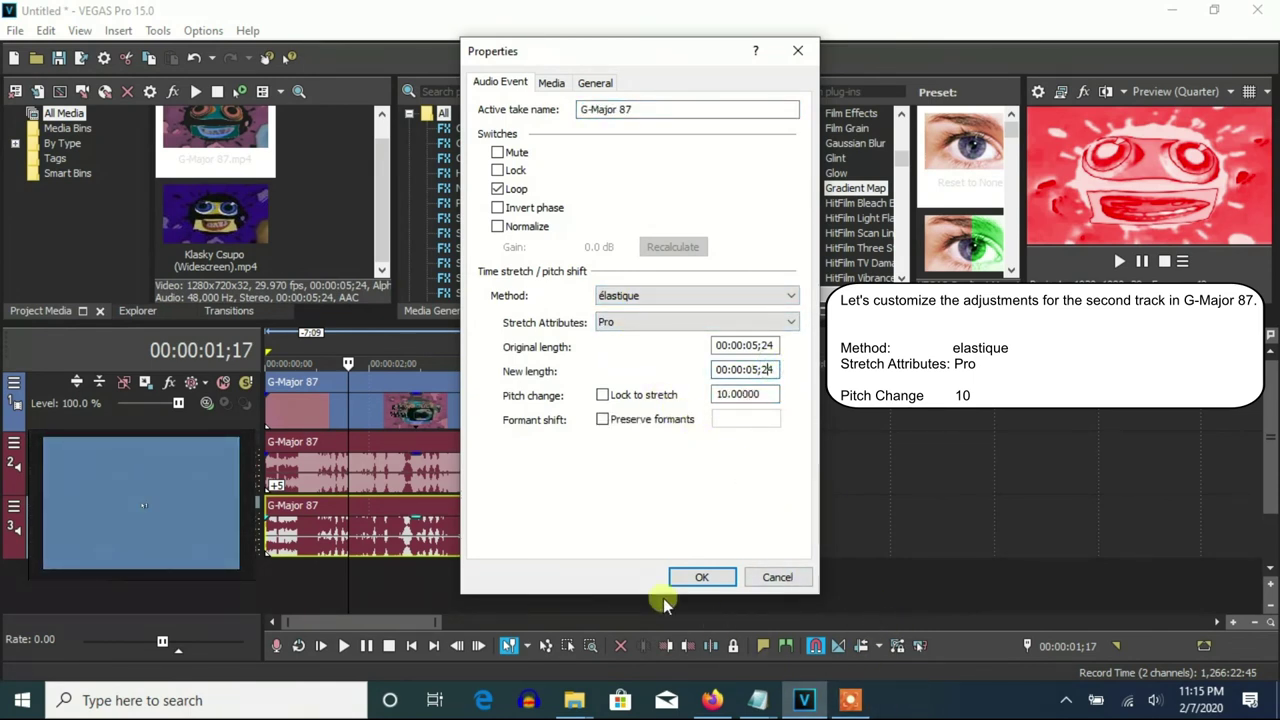
click(701, 578)
Duplicate audio track 3 and set the pitch change of the copy's event to 14.19.
right_click(737, 548)
click(792, 363)
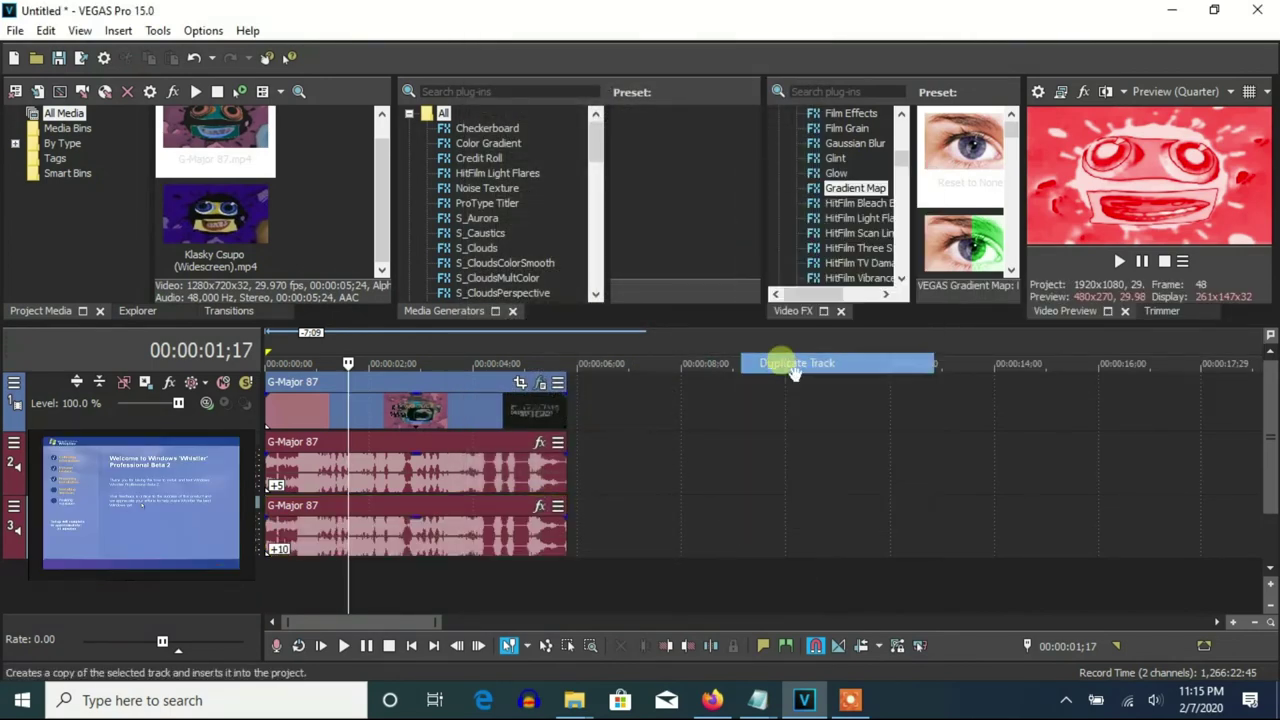
right_click(437, 605)
click(480, 678)
drag(762, 394, 738, 395)
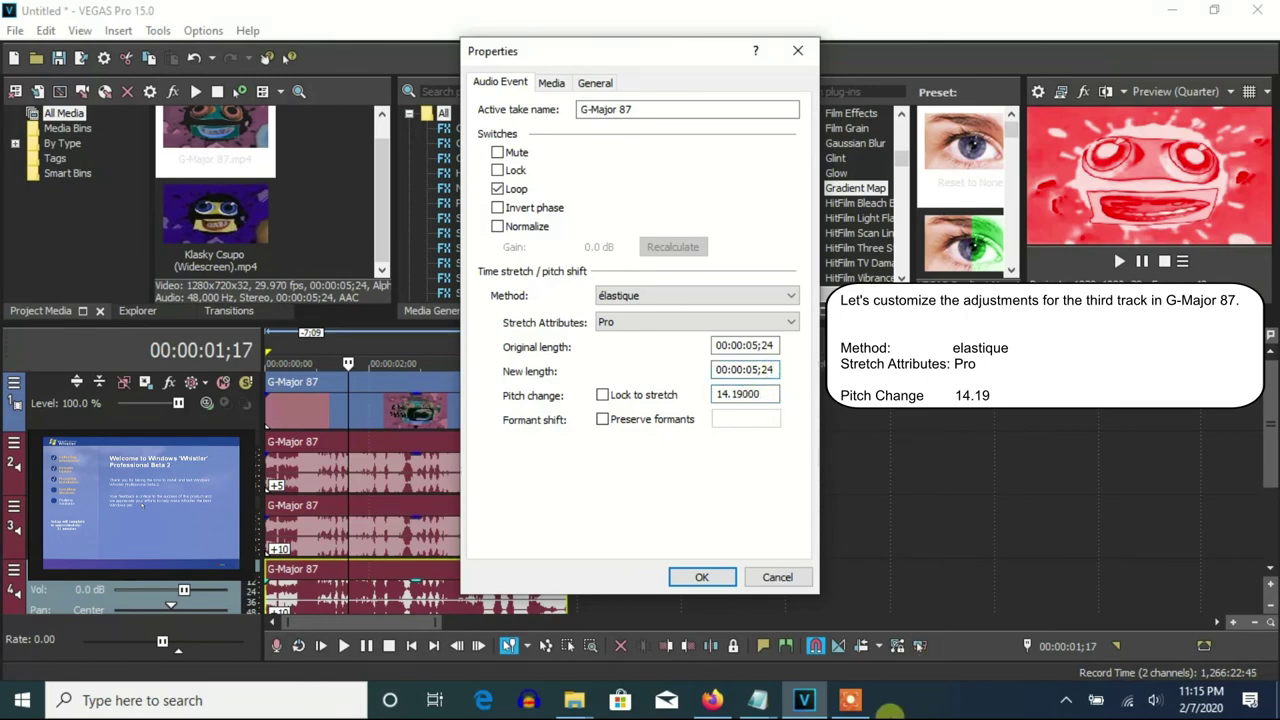
click(701, 578)
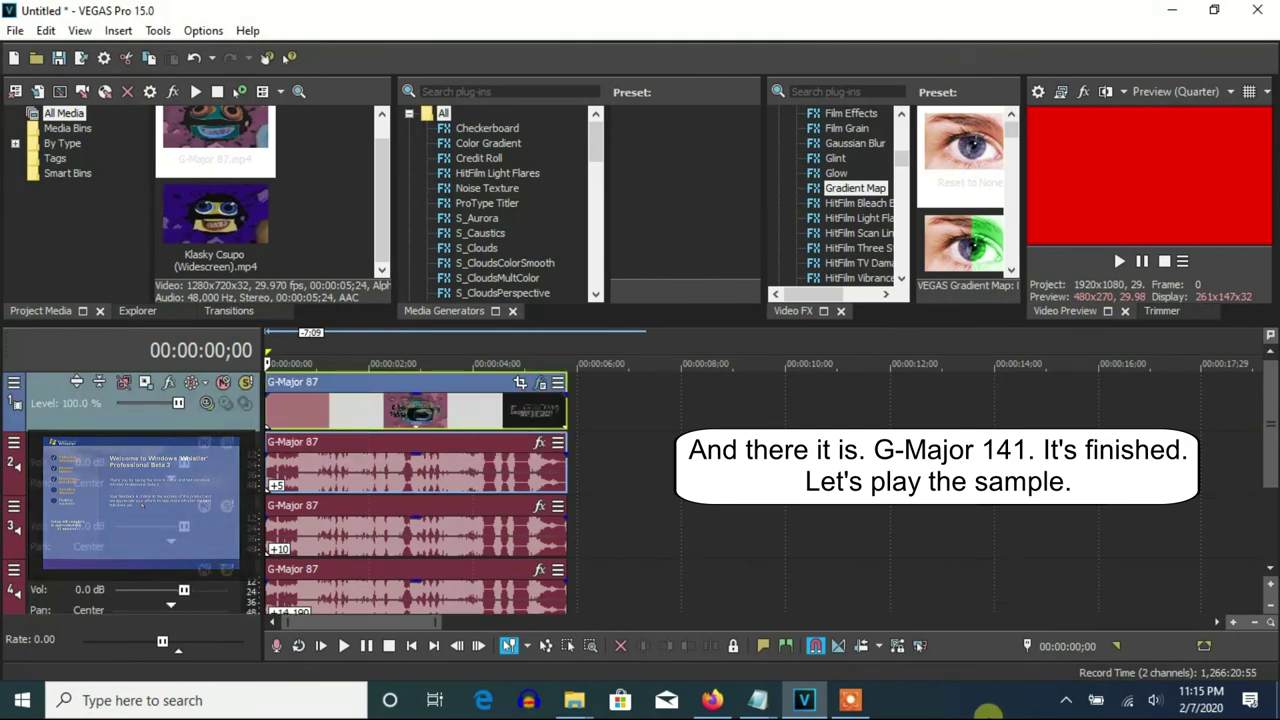
Play the finished G-Major 141 sample from the start of the timeline and pause it.
click(1119, 261)
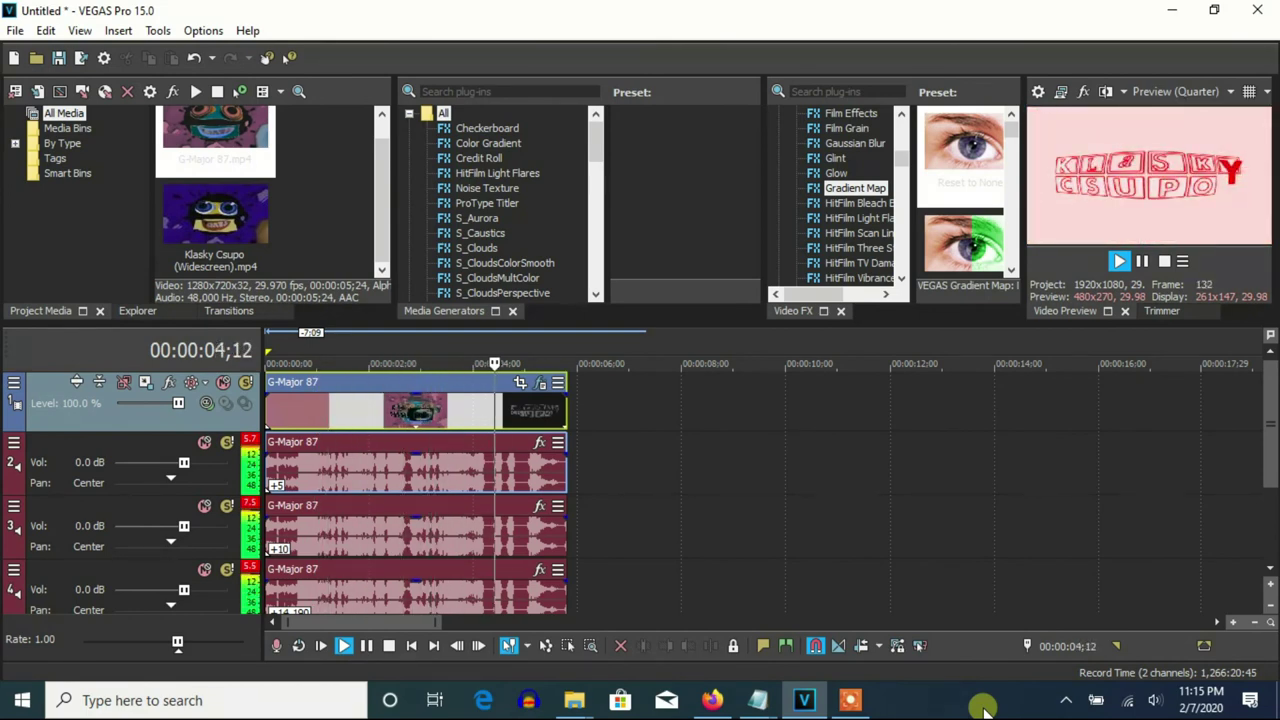
click(1141, 261)
click(852, 700)
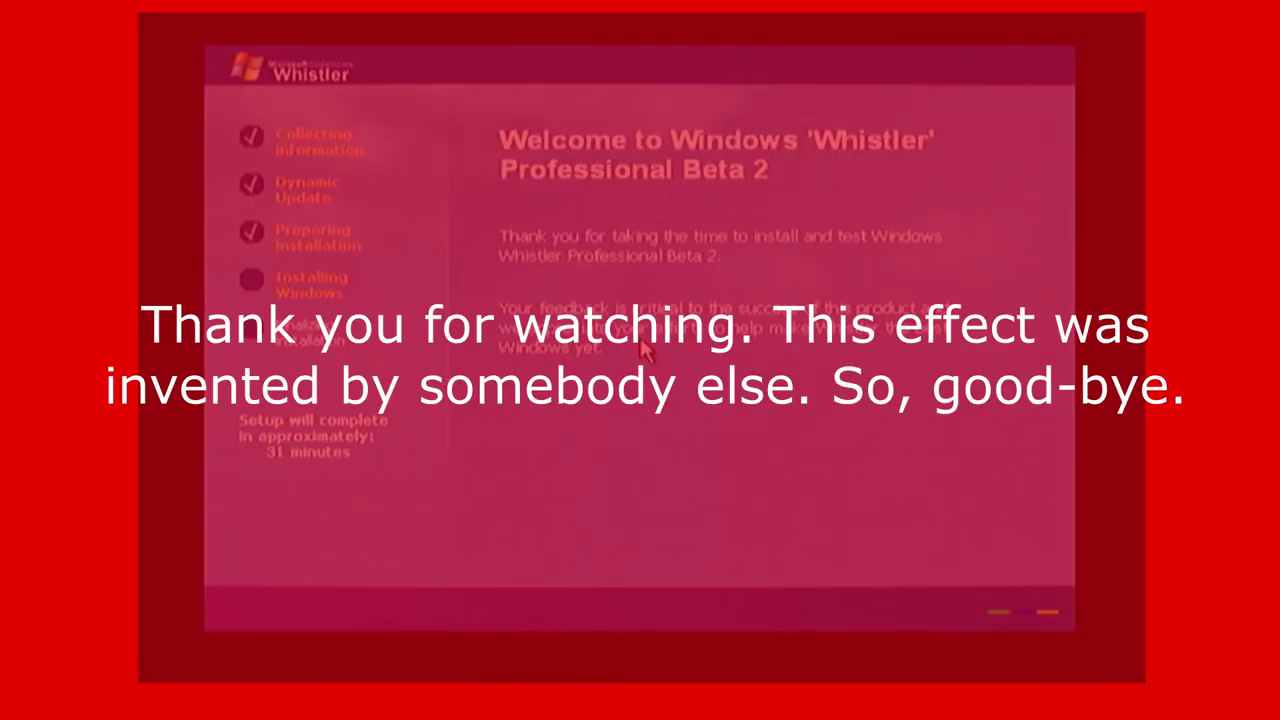